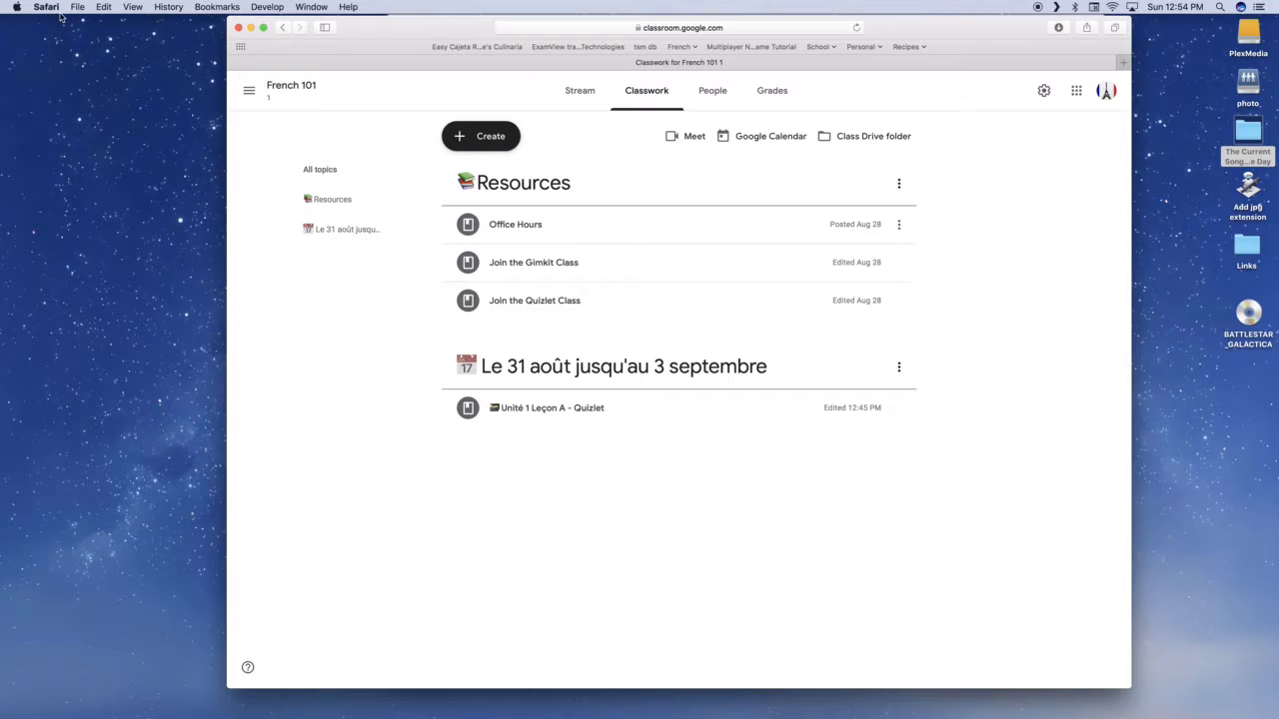
Open the Office Hours material for editing and place the text cursor before its title
left_click(899, 225)
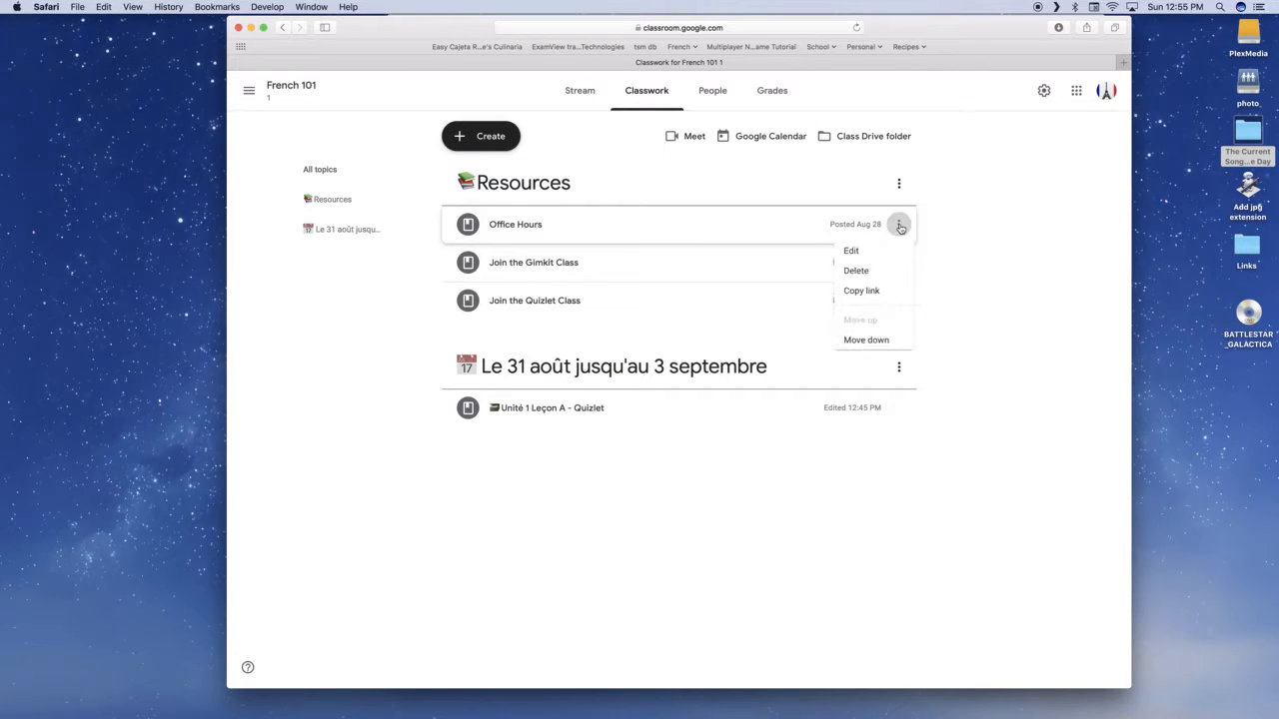
left_click(851, 254)
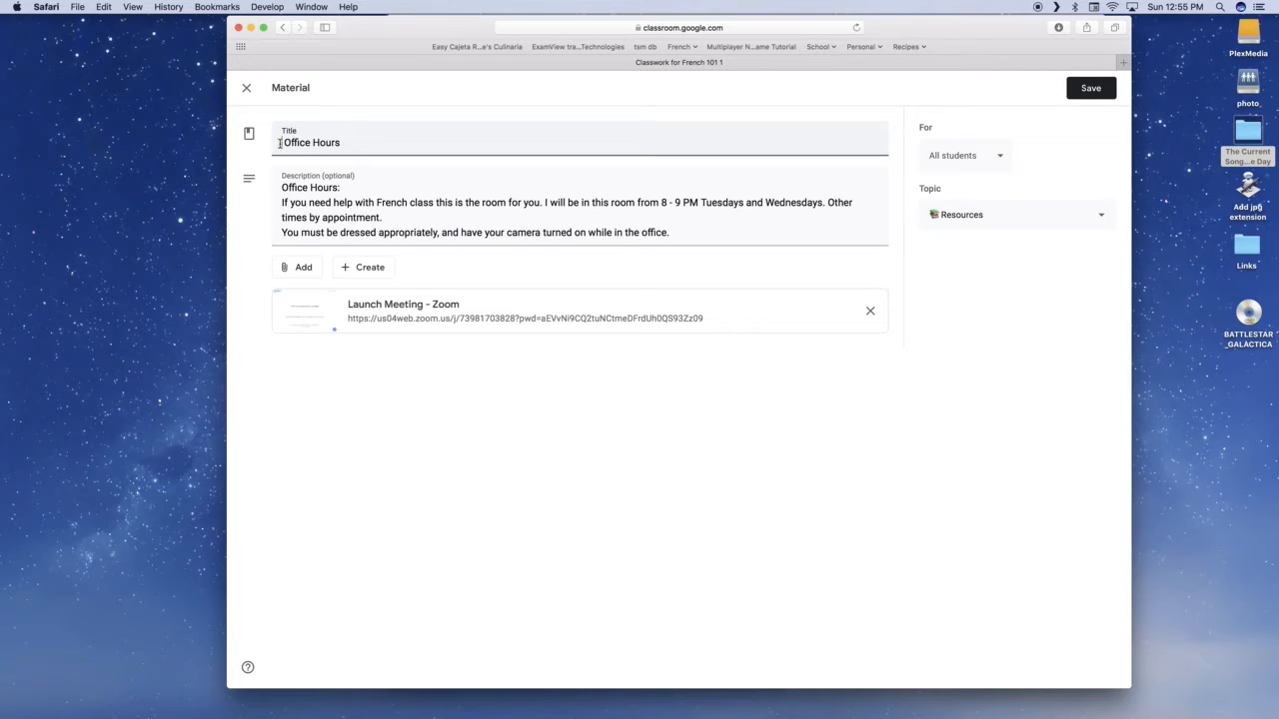
right_click(282, 142)
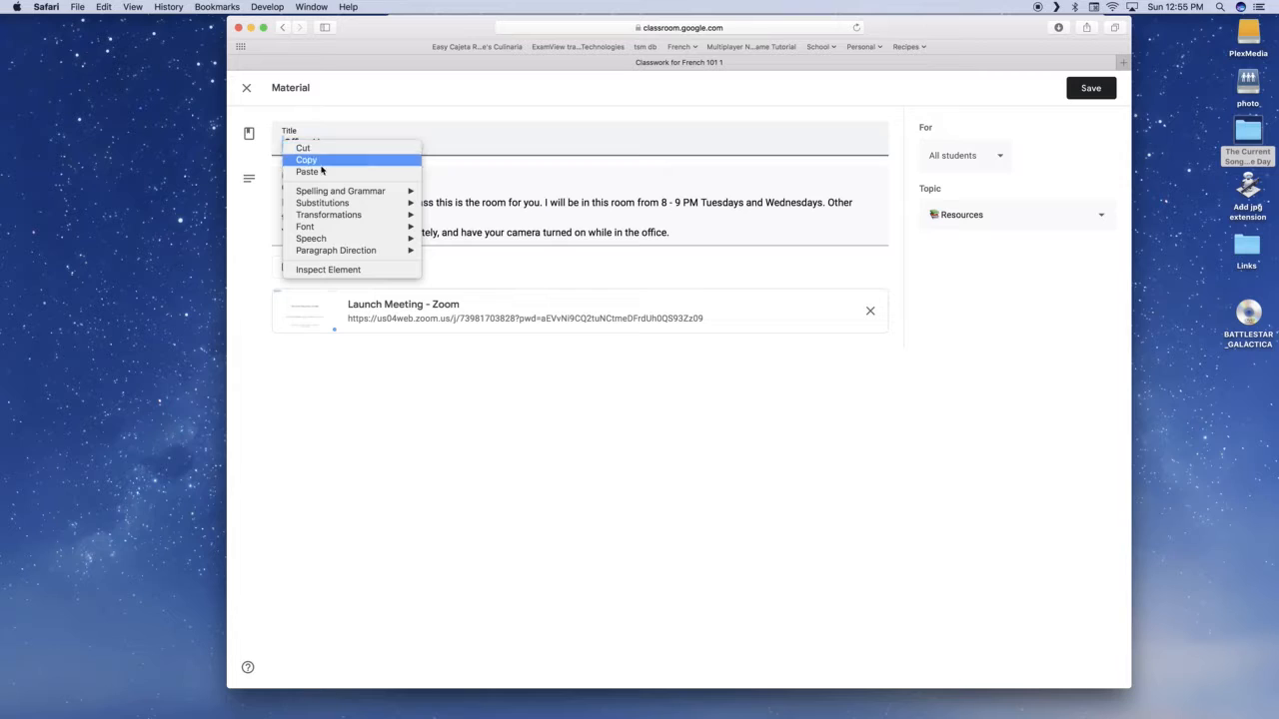
left_click(473, 140)
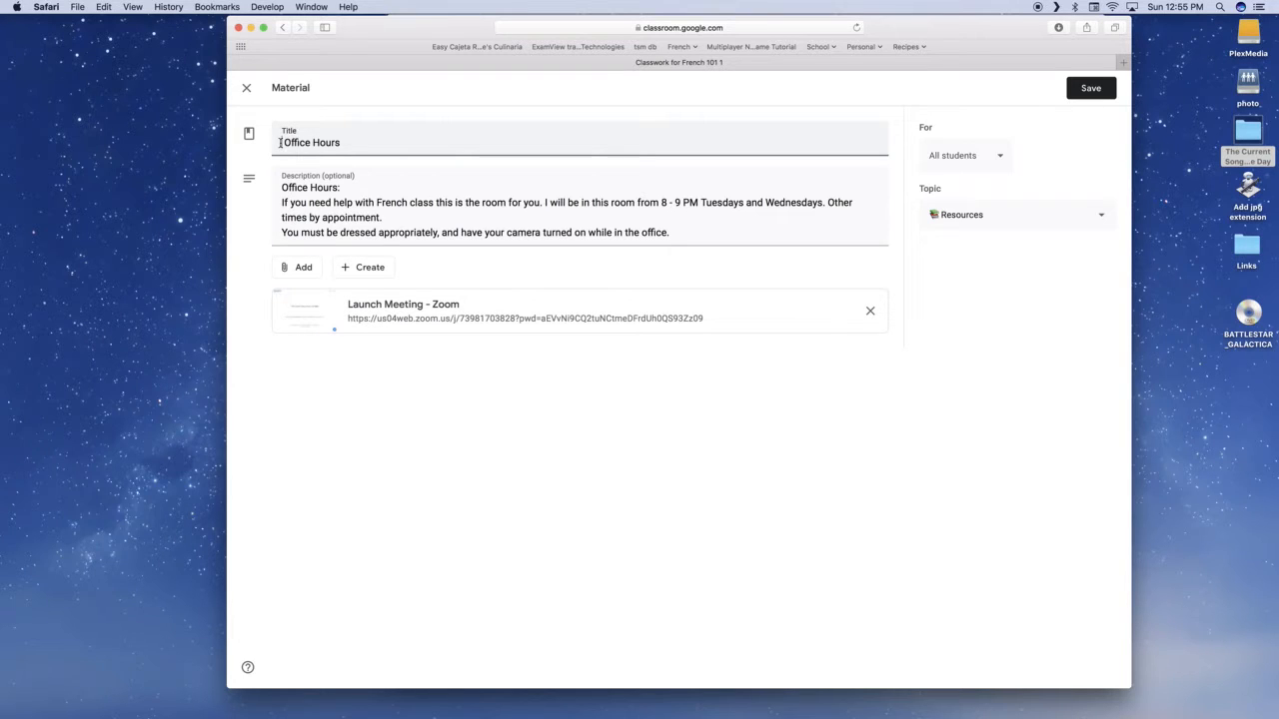
Open the emoji character viewer, shrink it to its compact form and place it just below the title
key("ctrl+super+space")
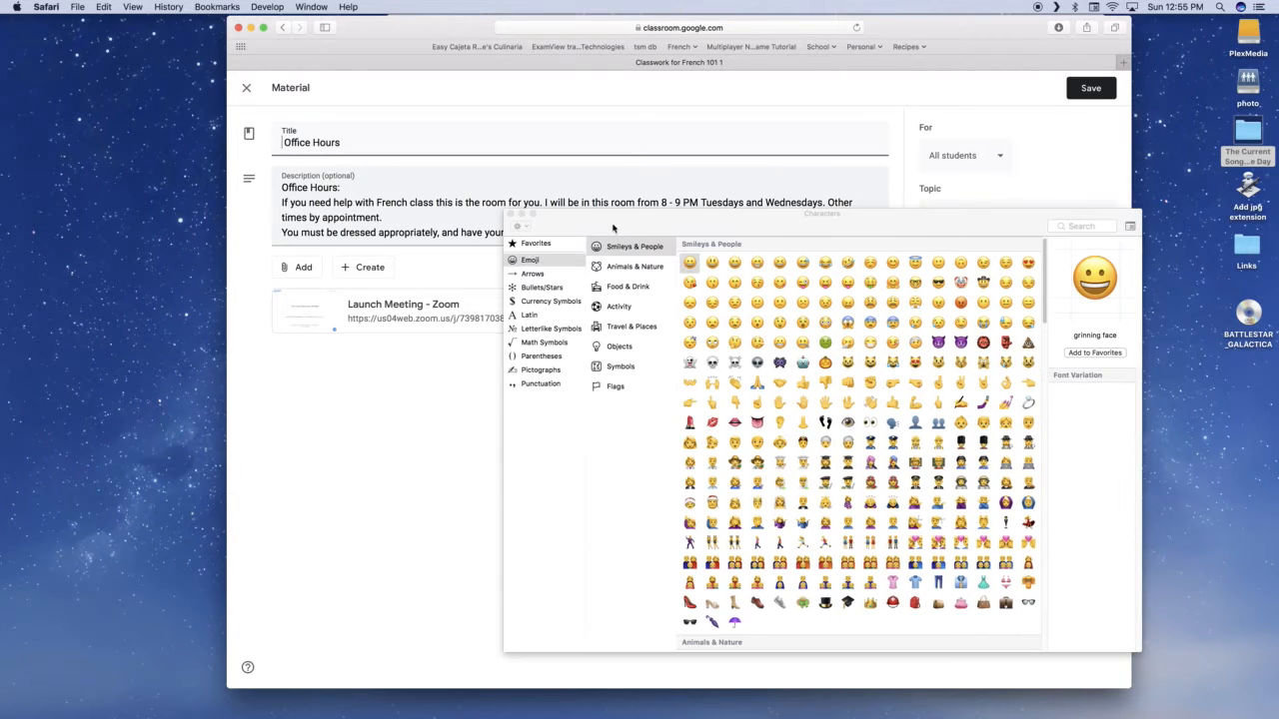
left_click_drag(614, 226, 336, 180)
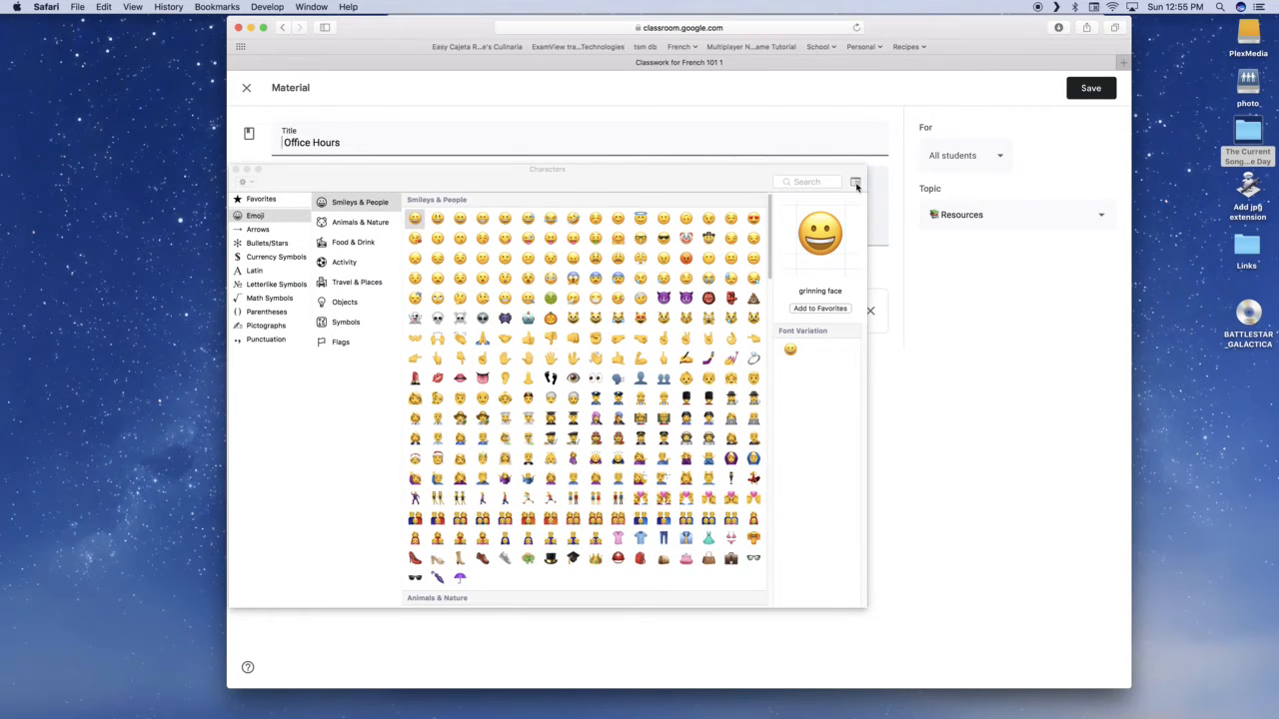
left_click(855, 184)
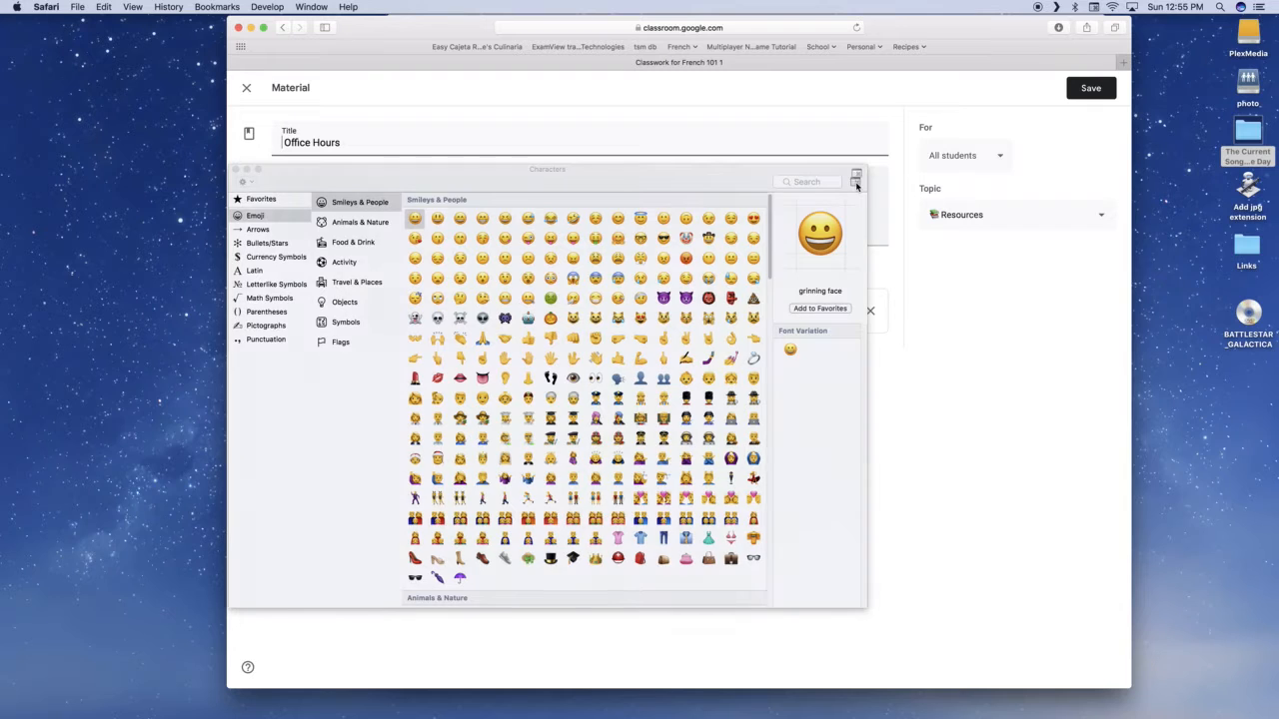
left_click_drag(113, 157, 282, 179)
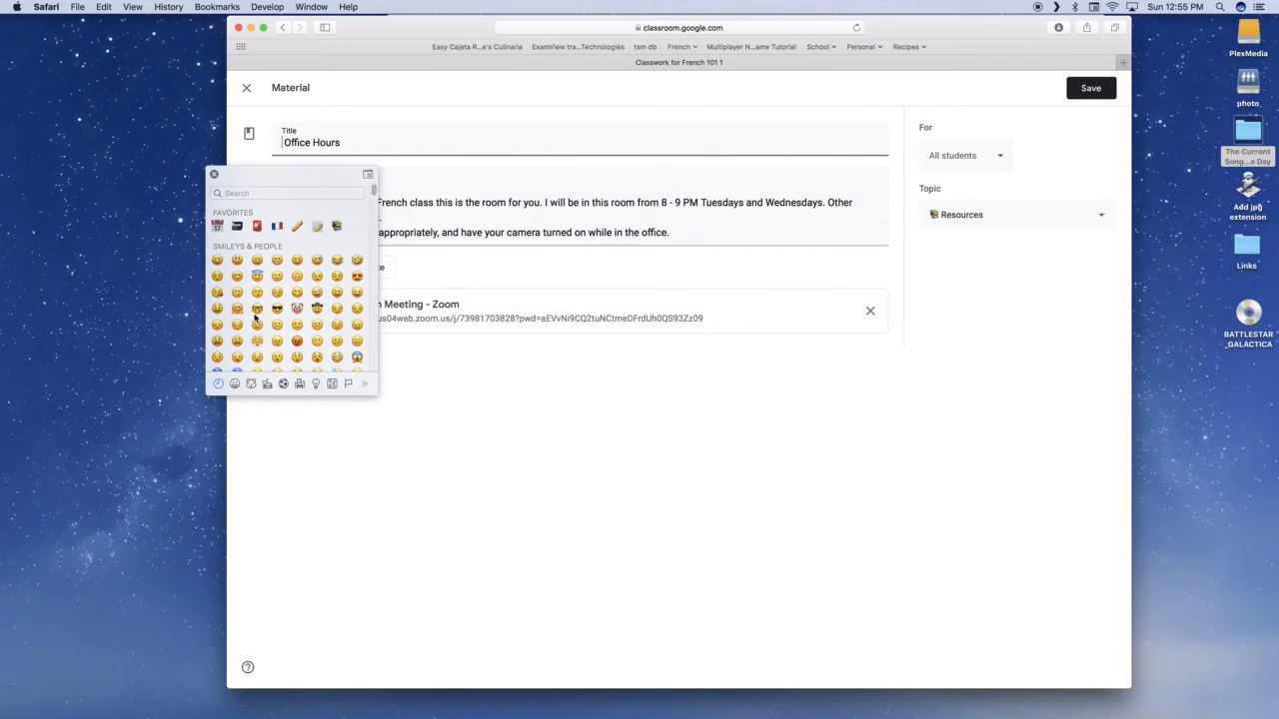
Look through the compact viewer's emoji and symbol categories, including Travel & Places, Objects and Technical Symbols, and return to the favorites
scroll(241, 313, "down", 3)
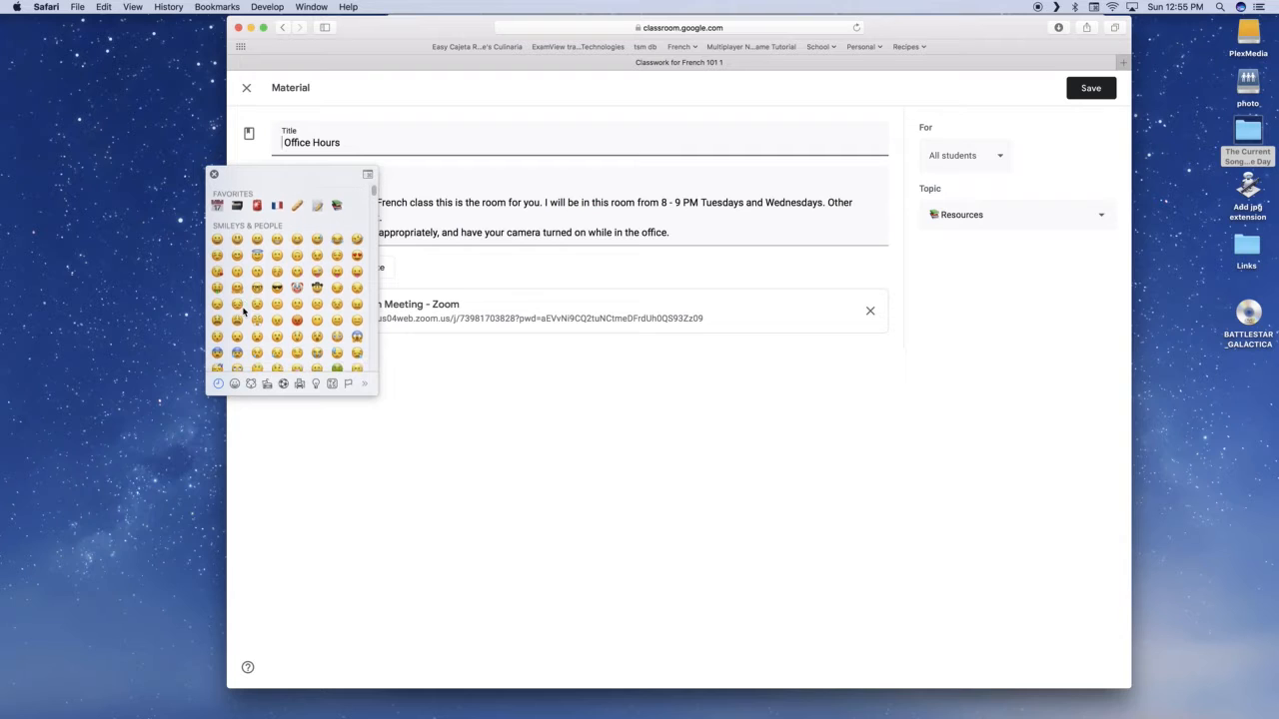
scroll(243, 312, "down", 10)
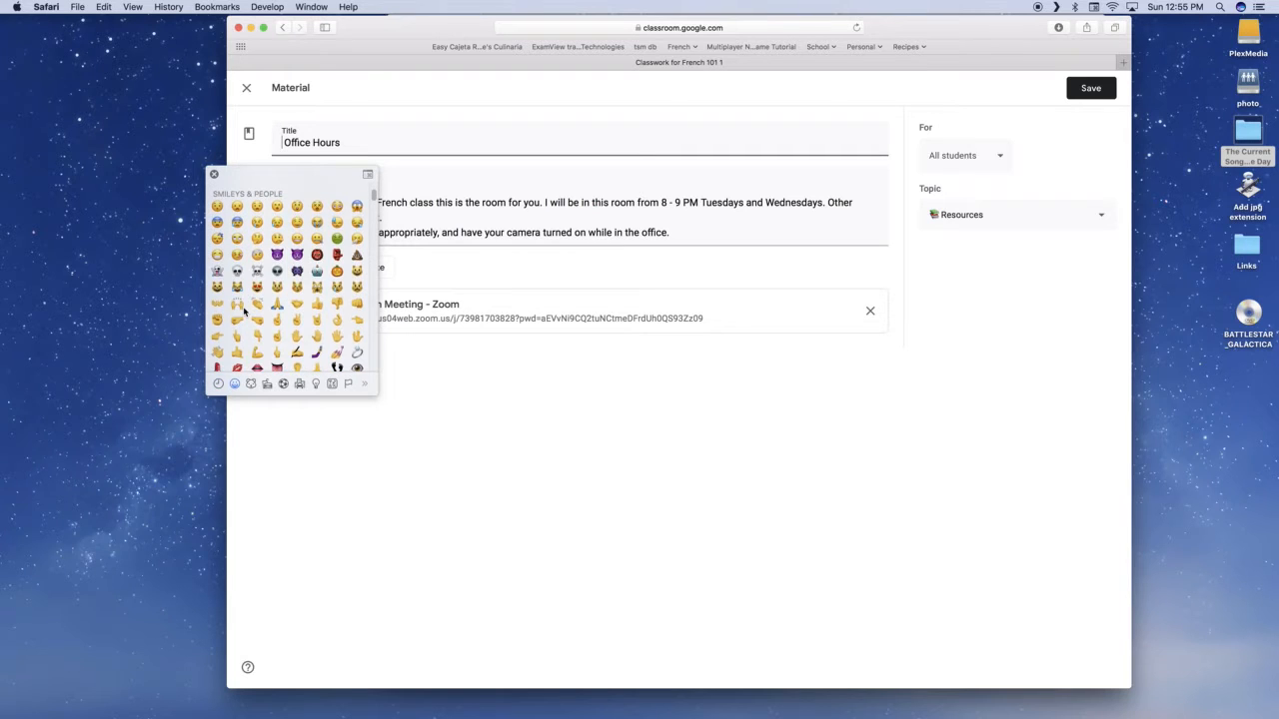
left_click(283, 384)
left_click(300, 384)
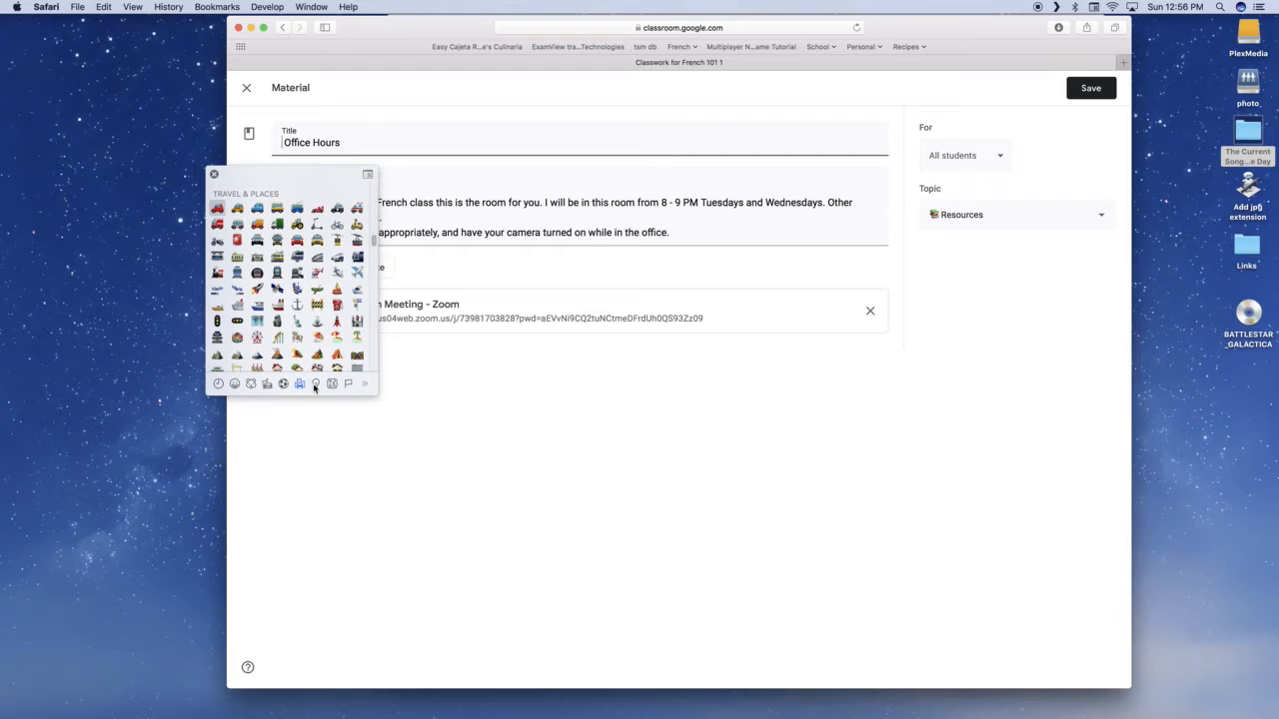
left_click(315, 386)
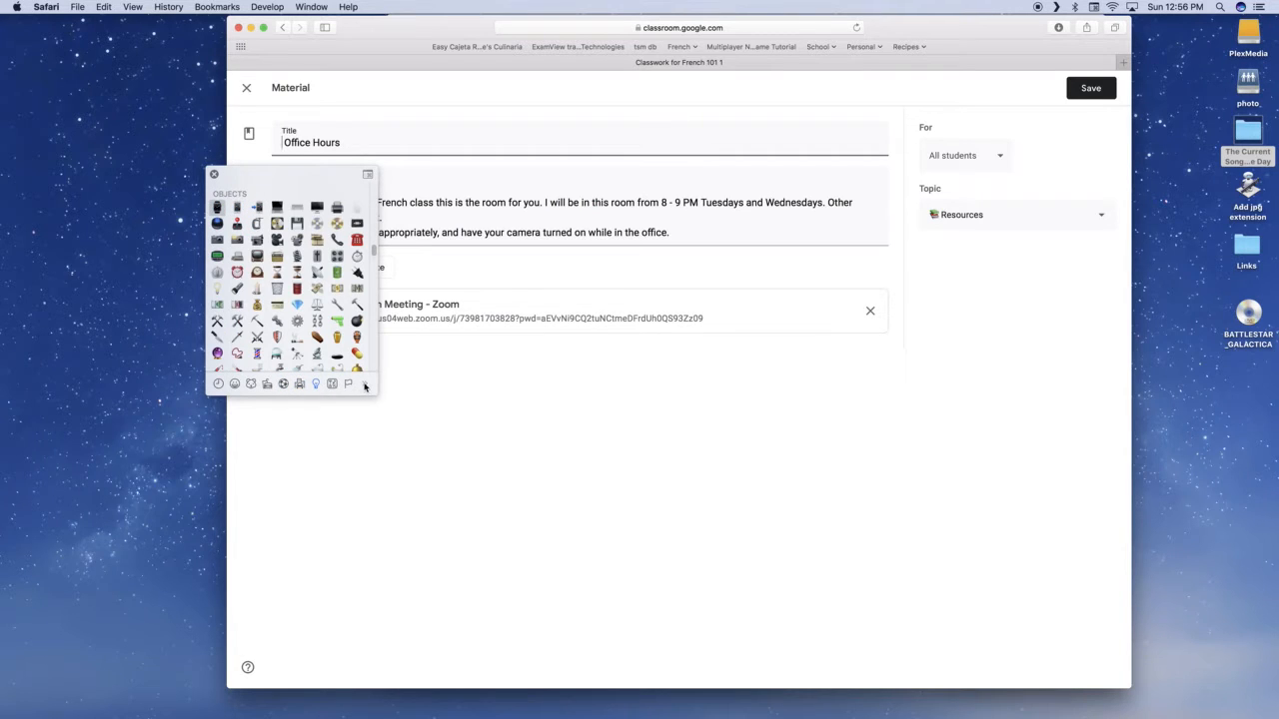
left_click(364, 386)
left_click(300, 384)
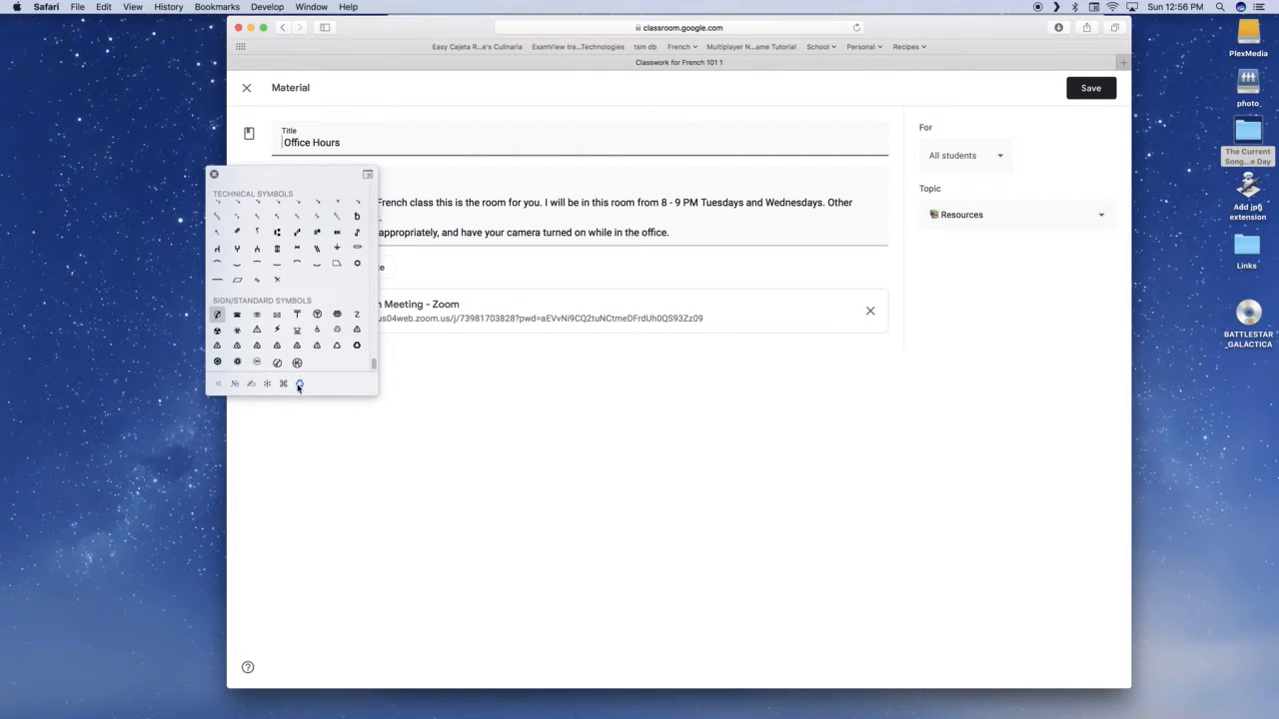
left_click(284, 385)
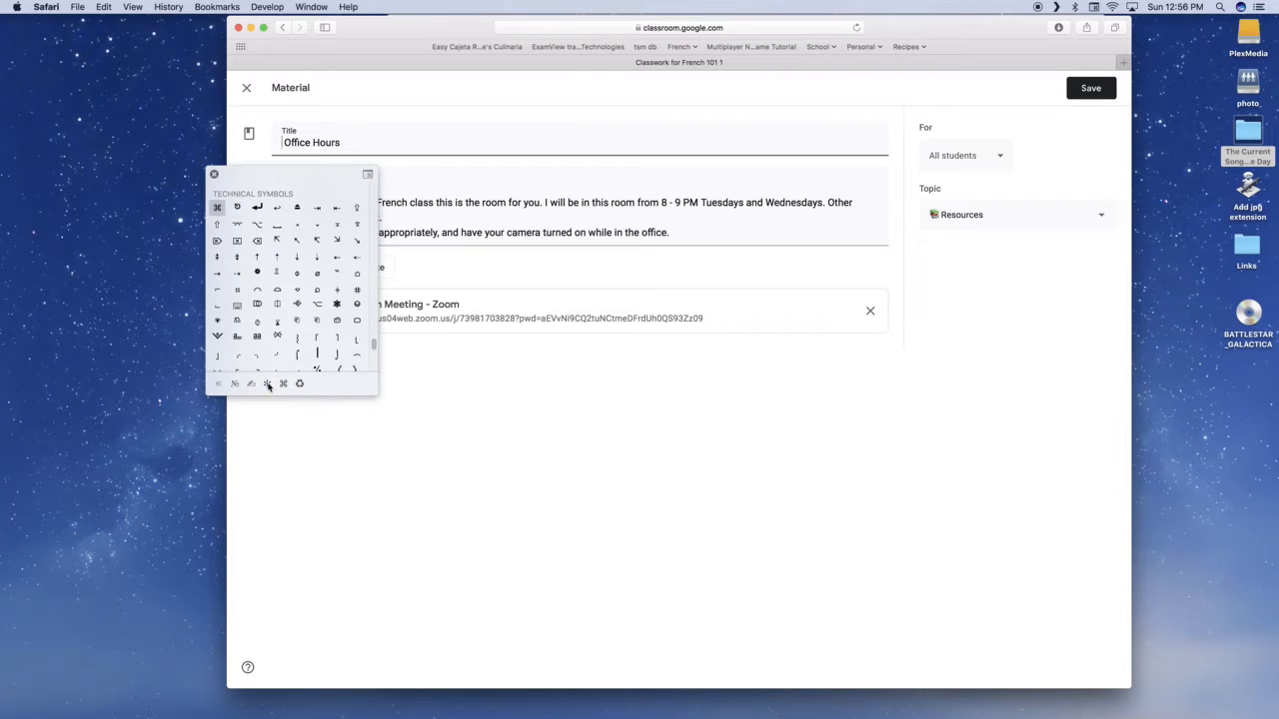
left_click(267, 384)
left_click(219, 385)
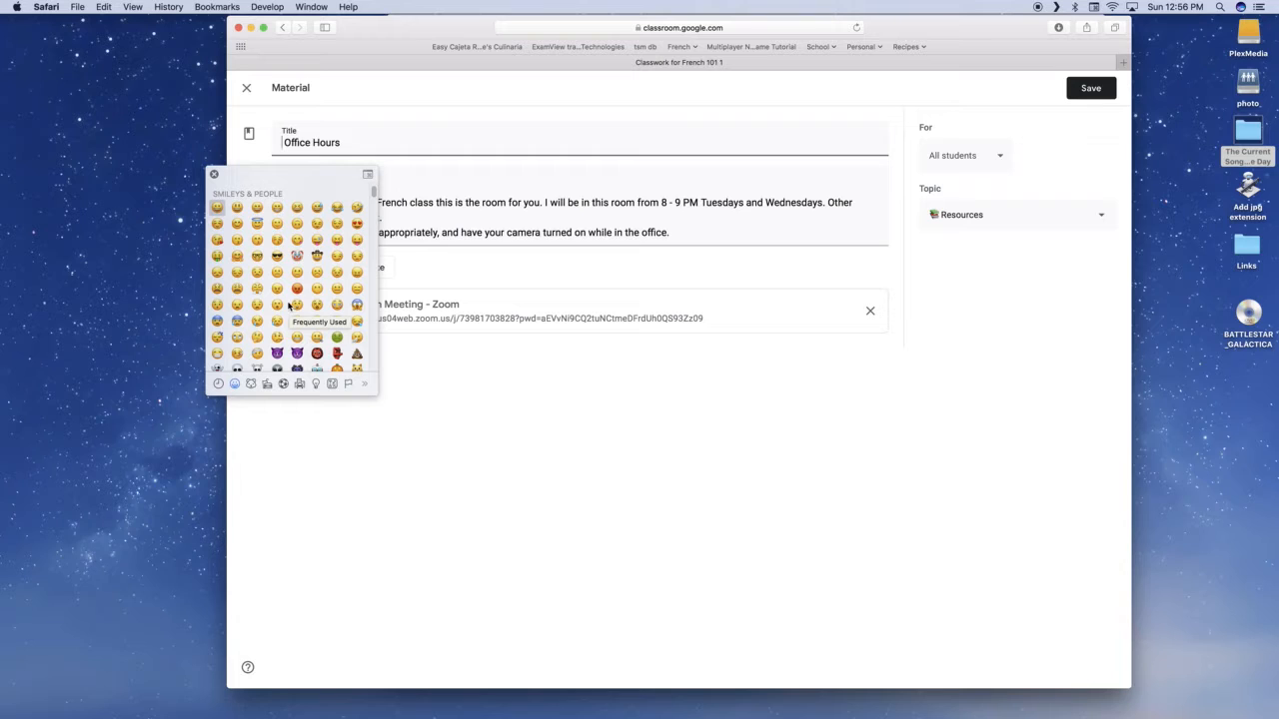
scroll(280, 289, "up", 3)
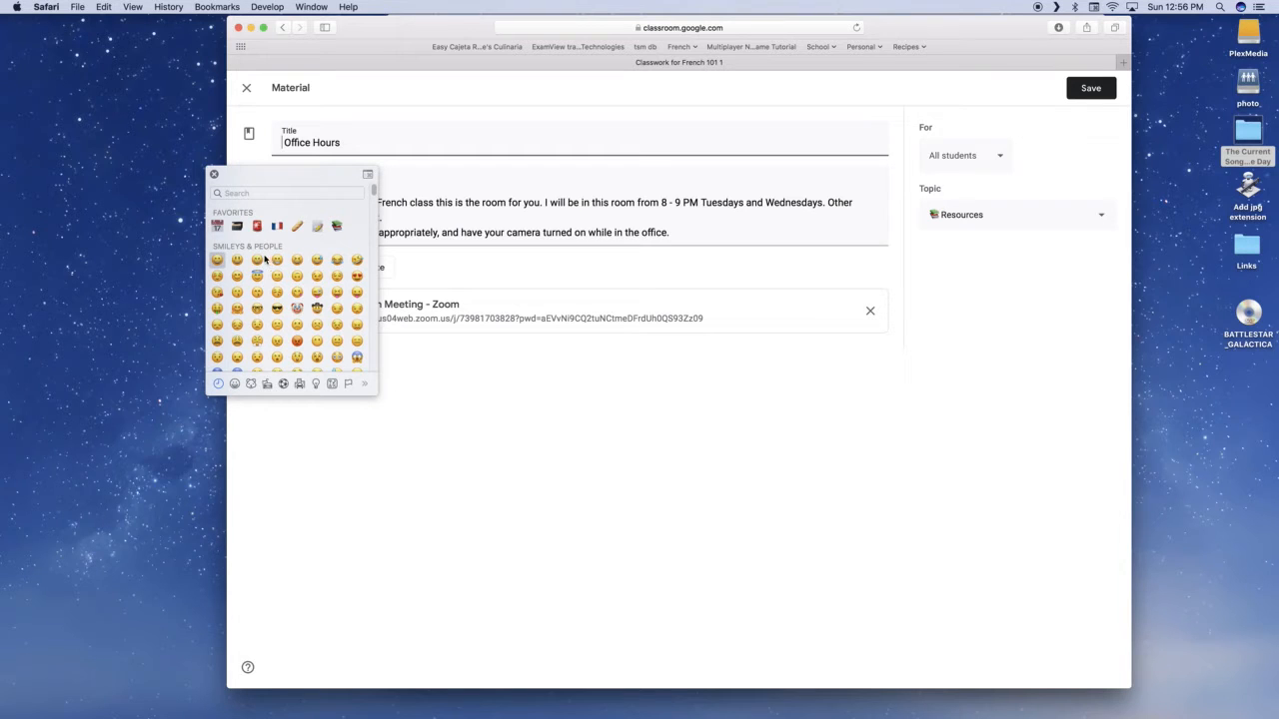
Search the emoji for "Clock" and insert the alarm clock in front of the Office Hours title
left_click(236, 194)
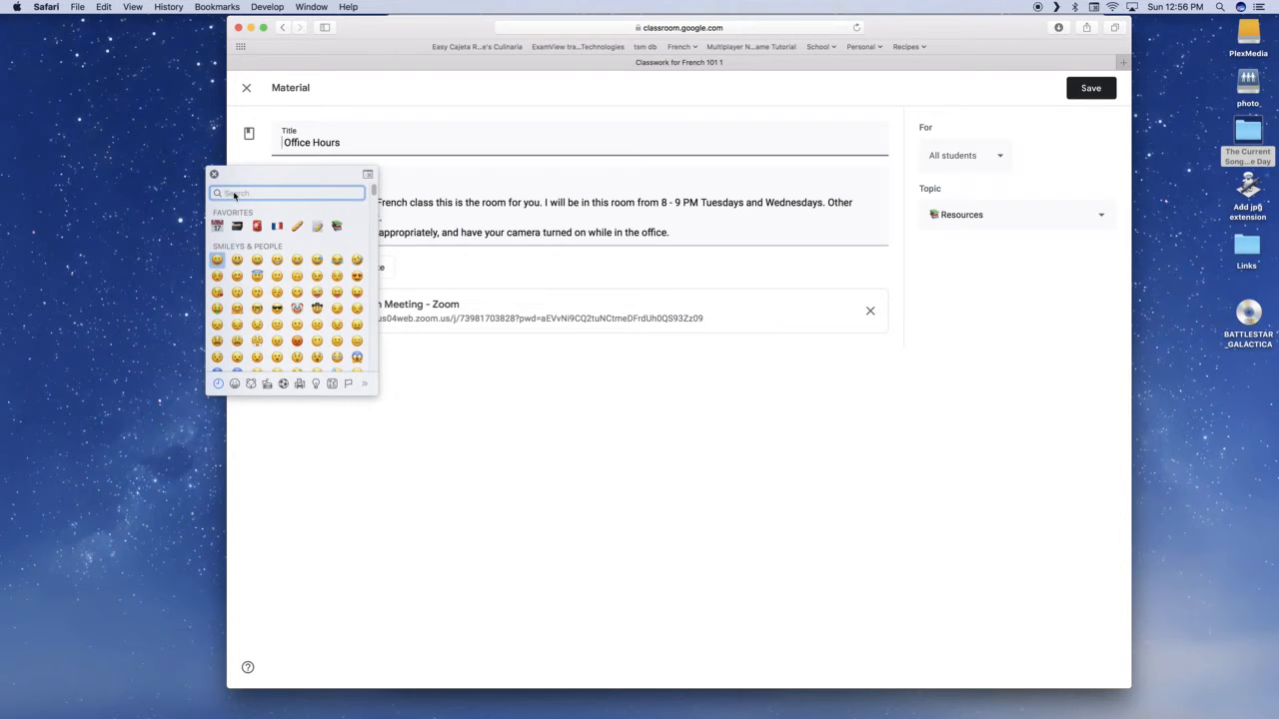
type("Clock")
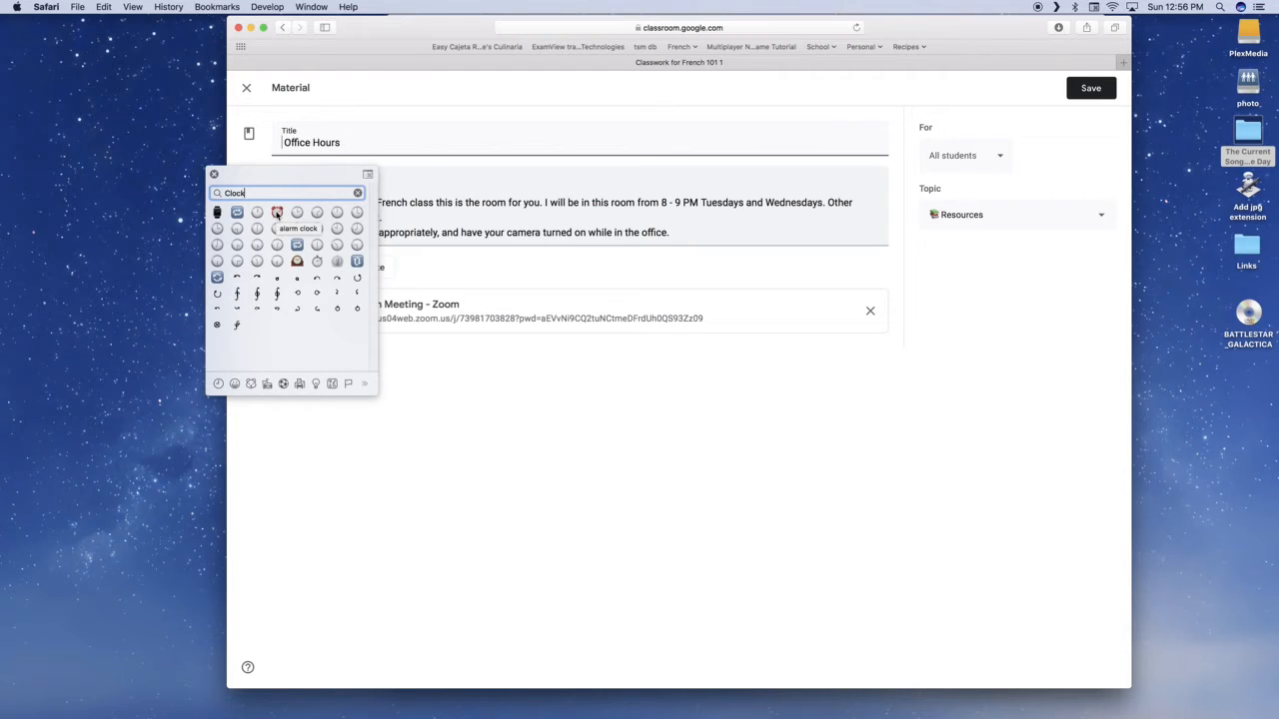
left_click(277, 213)
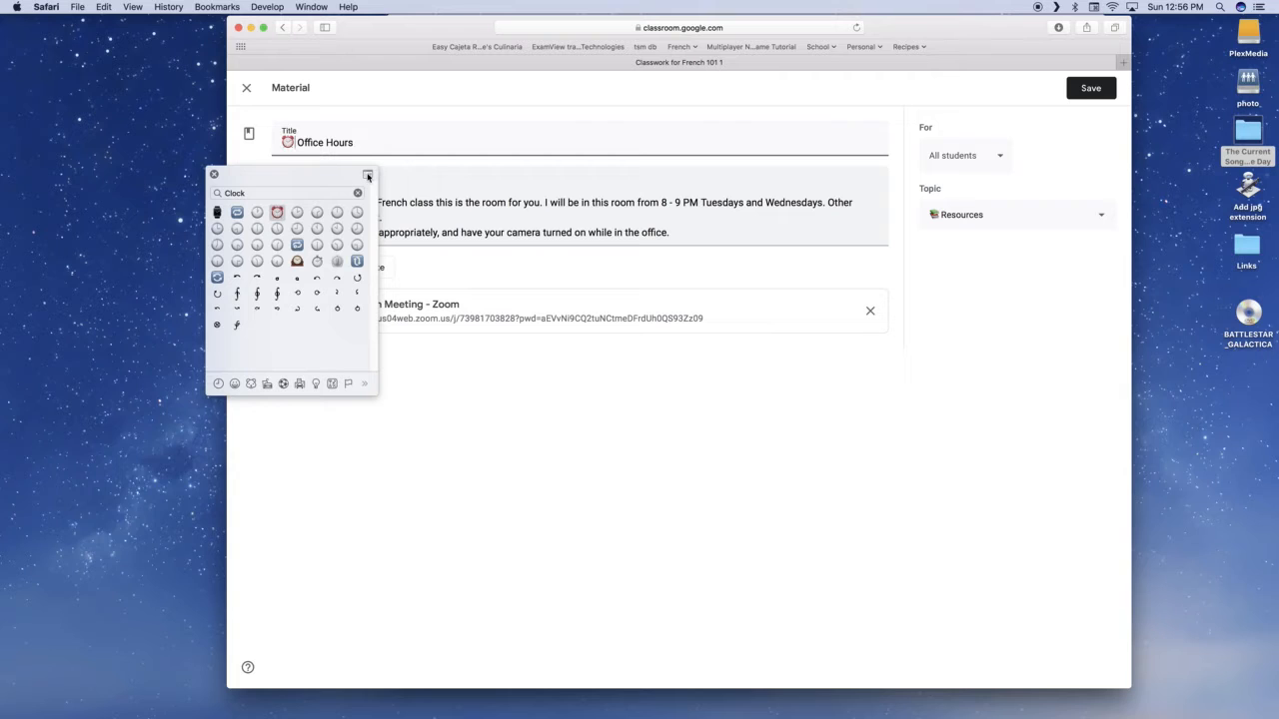
Expand the character viewer and examine the Arrows, Bullets/Stars and Math Symbols categories before returning to Emoji
left_click(368, 175)
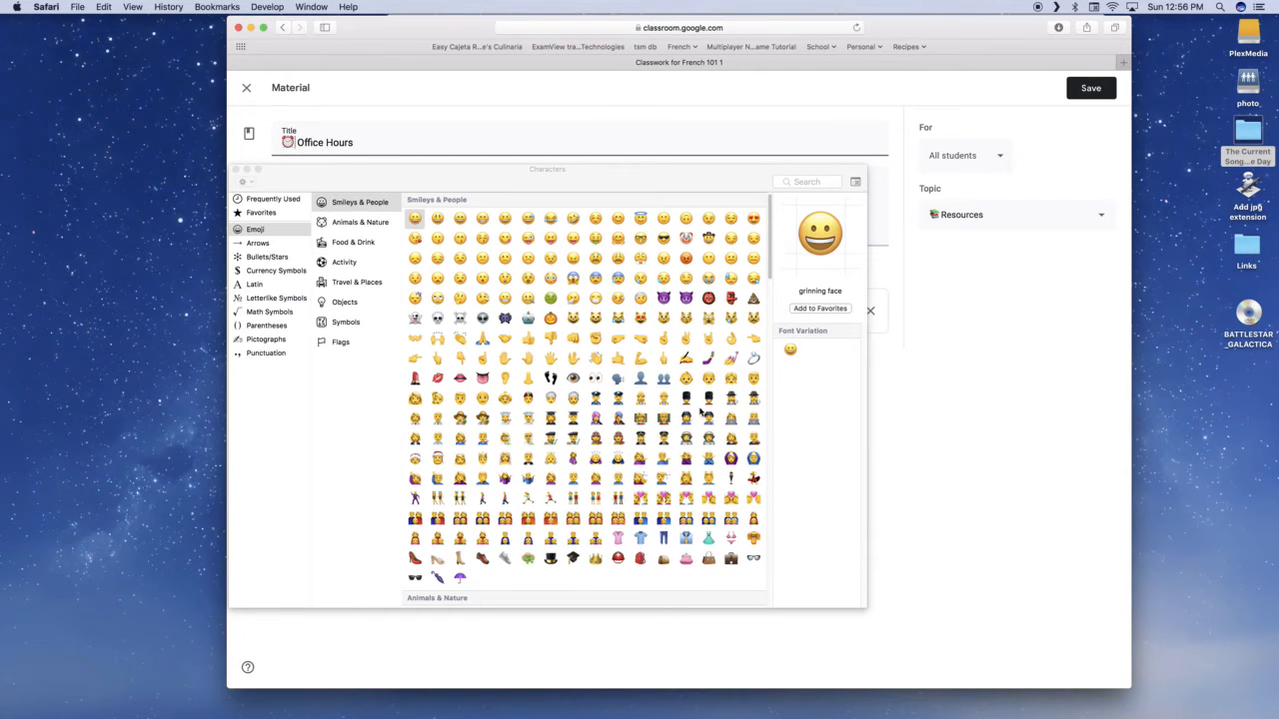
left_click(263, 231)
left_click(262, 244)
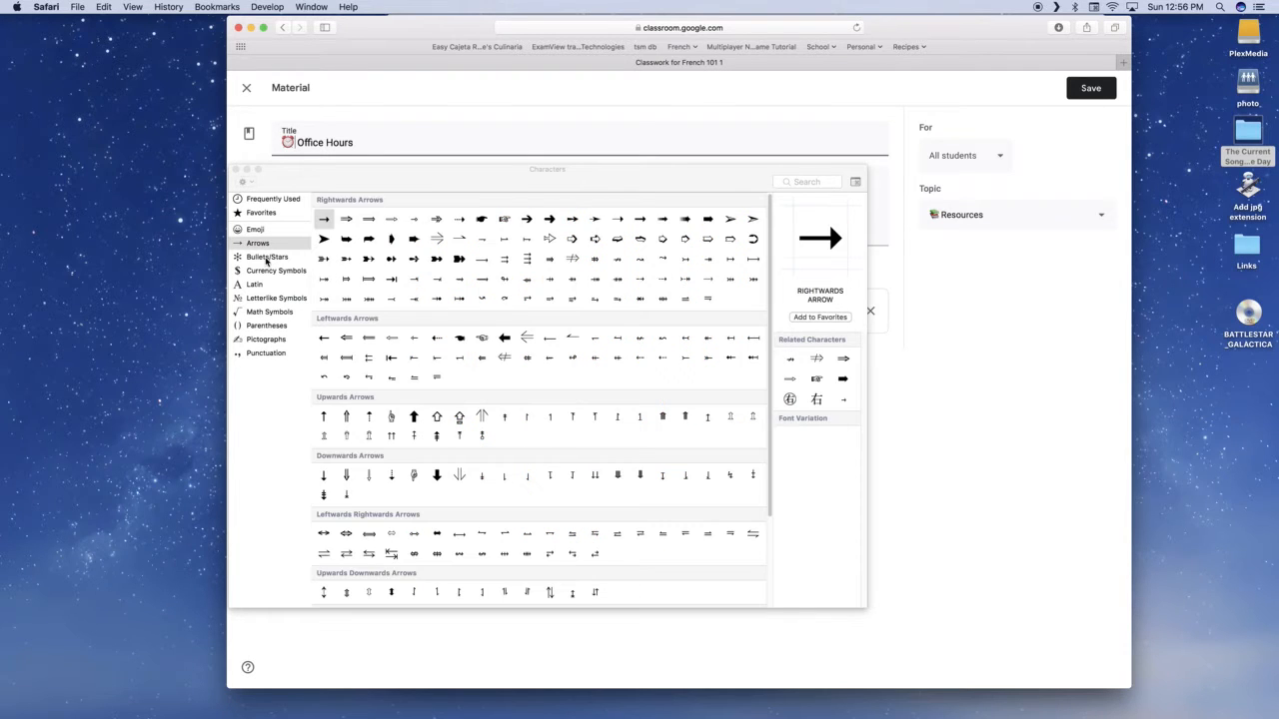
left_click(267, 258)
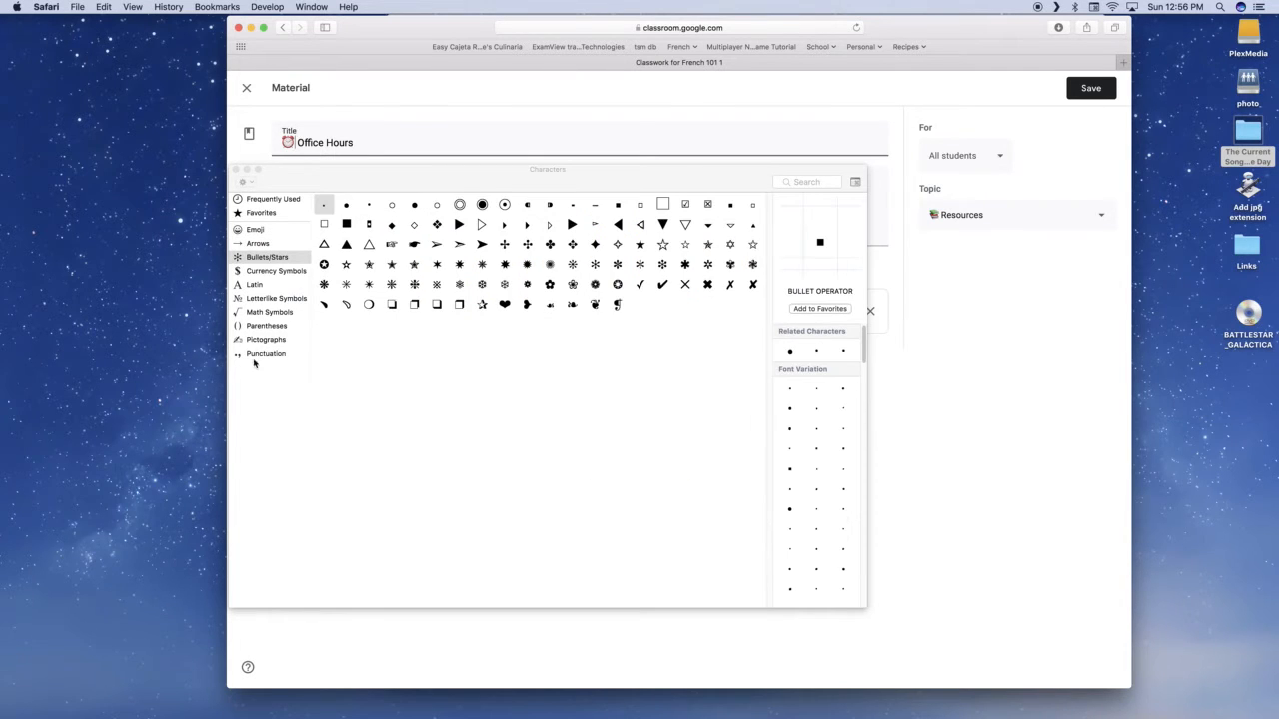
left_click(276, 314)
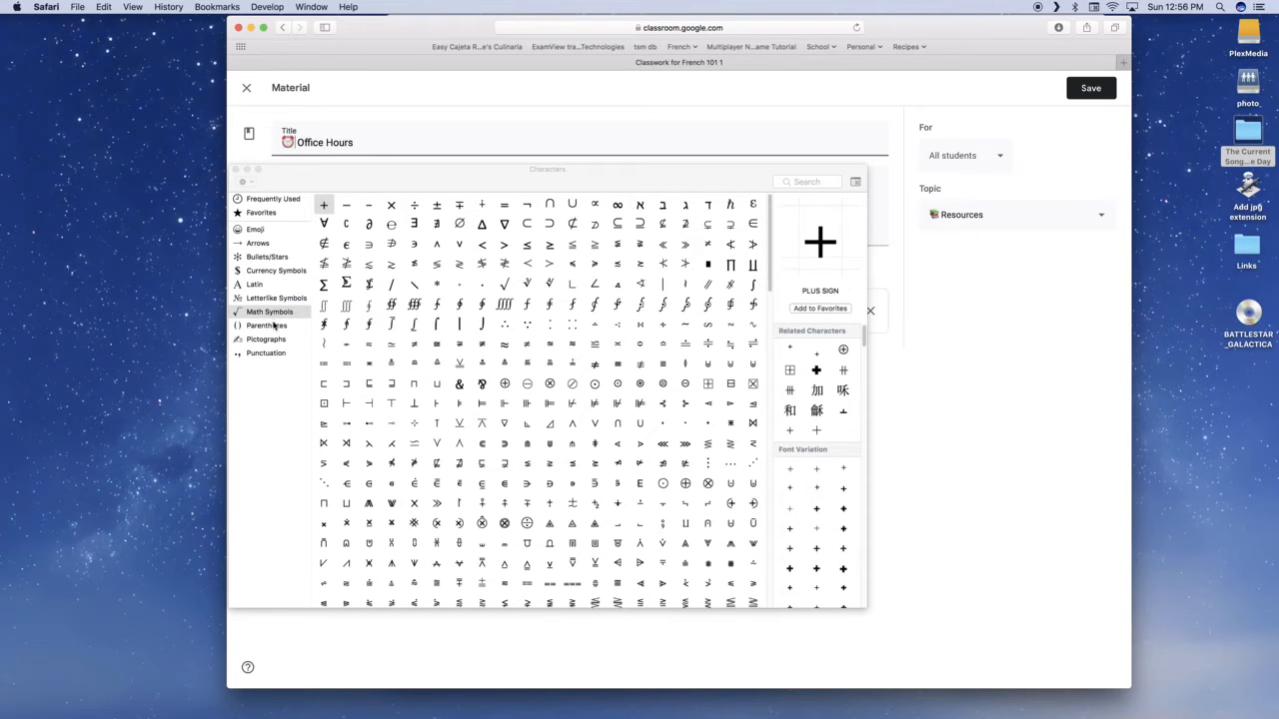
left_click(260, 231)
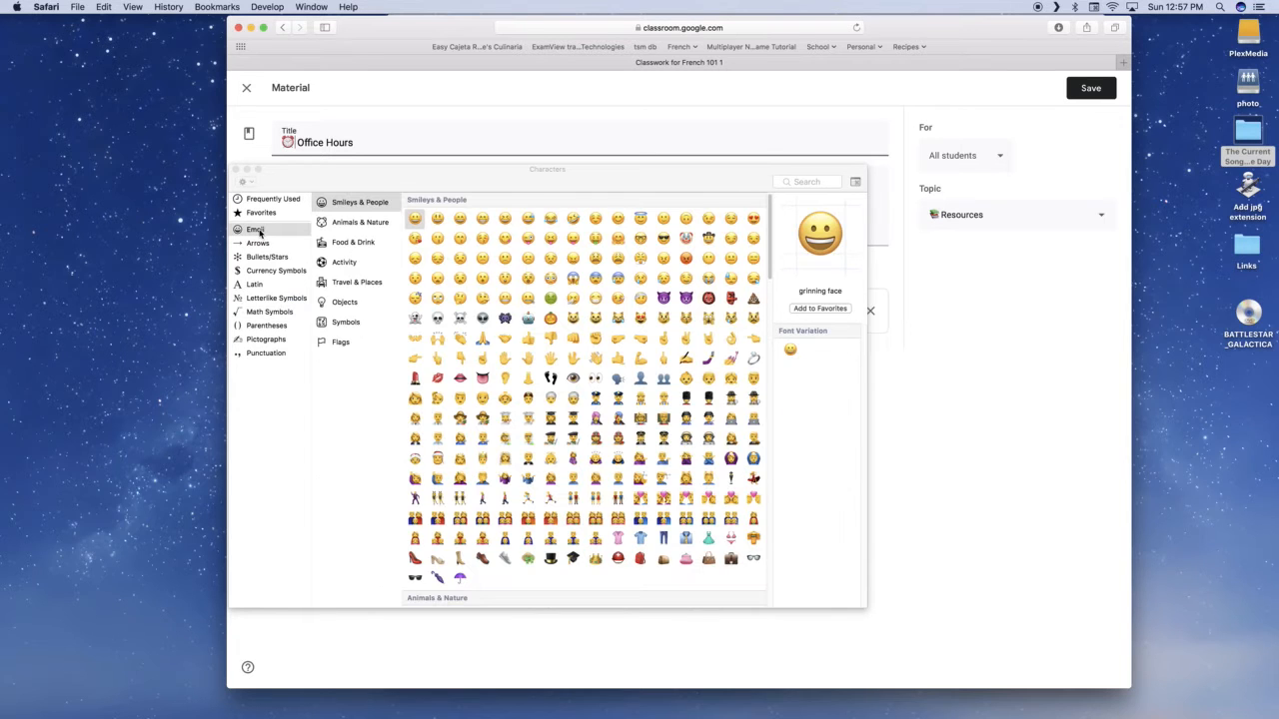
Search the expanded viewer for "Clock", add the alarm clock emoji to the favorites and show the favorites
left_click(798, 184)
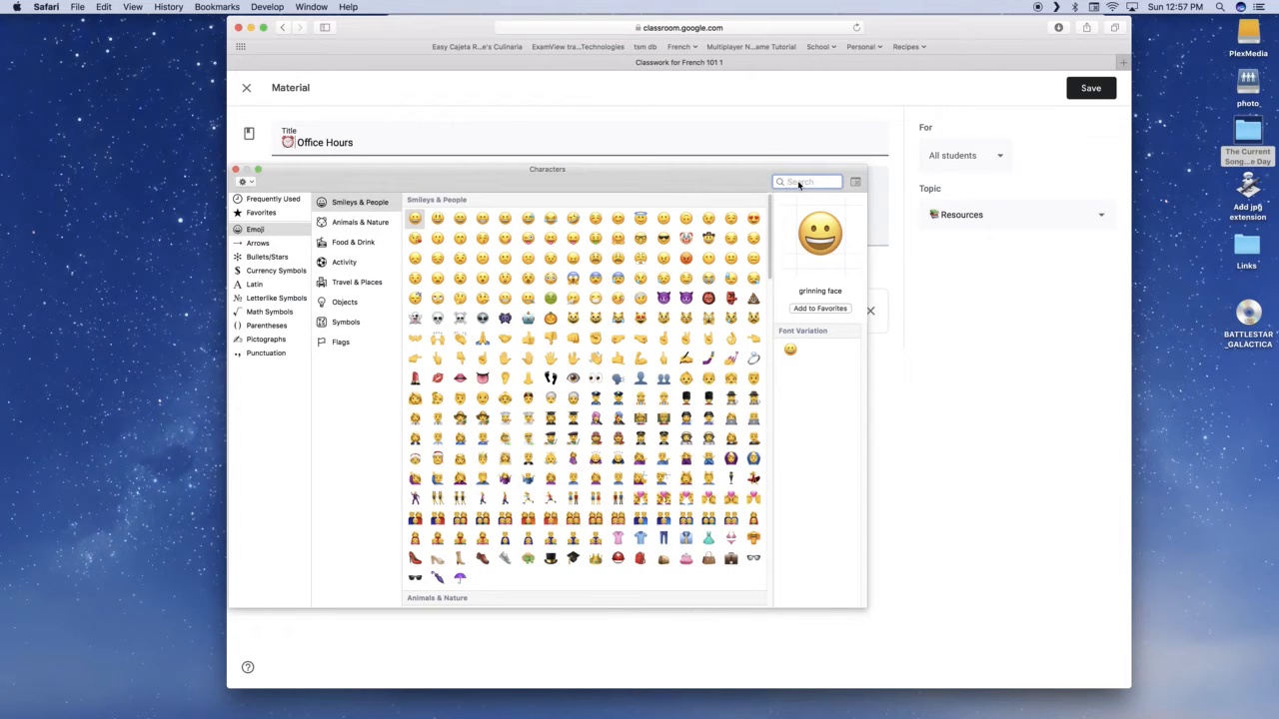
type("Clock")
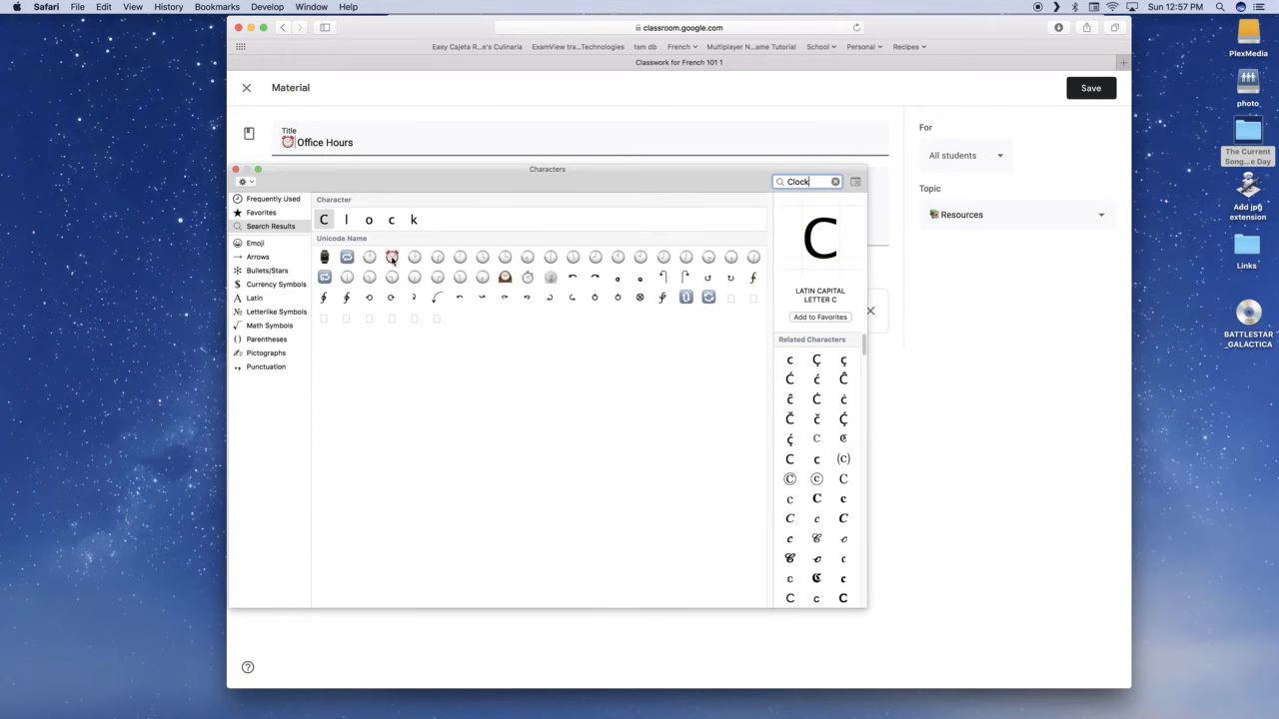
left_click(391, 258)
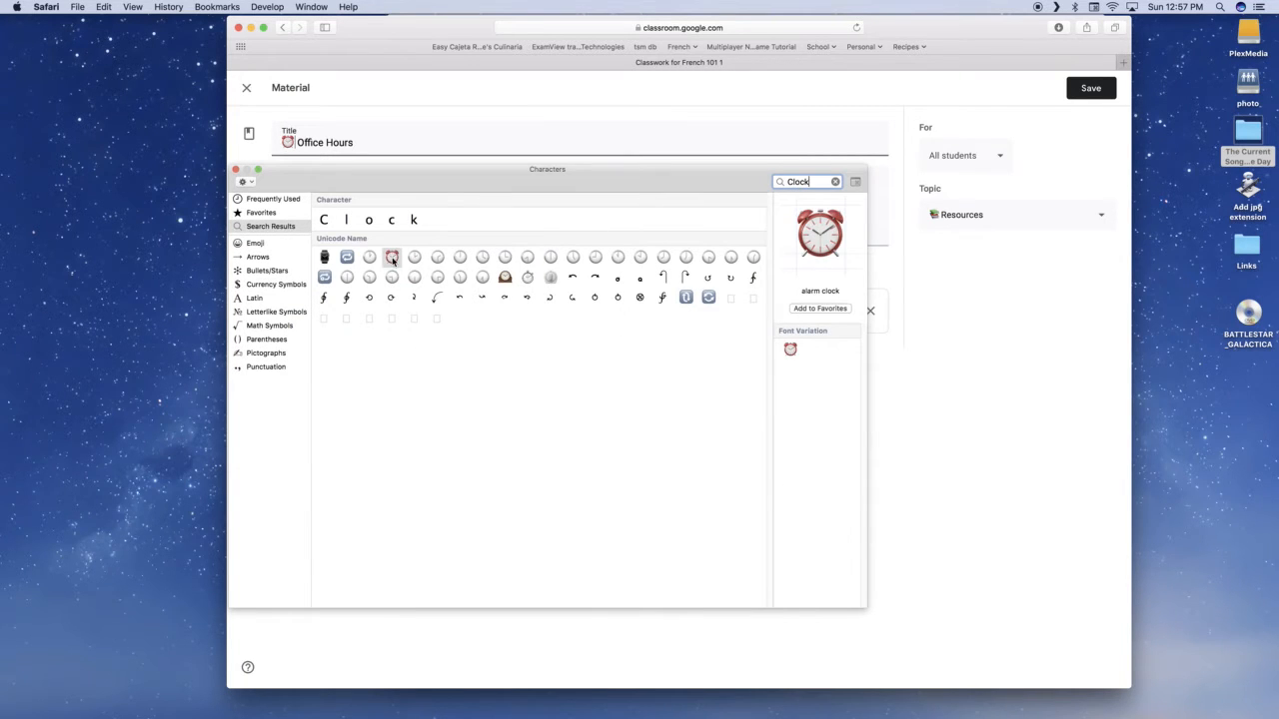
left_click(815, 309)
left_click(264, 212)
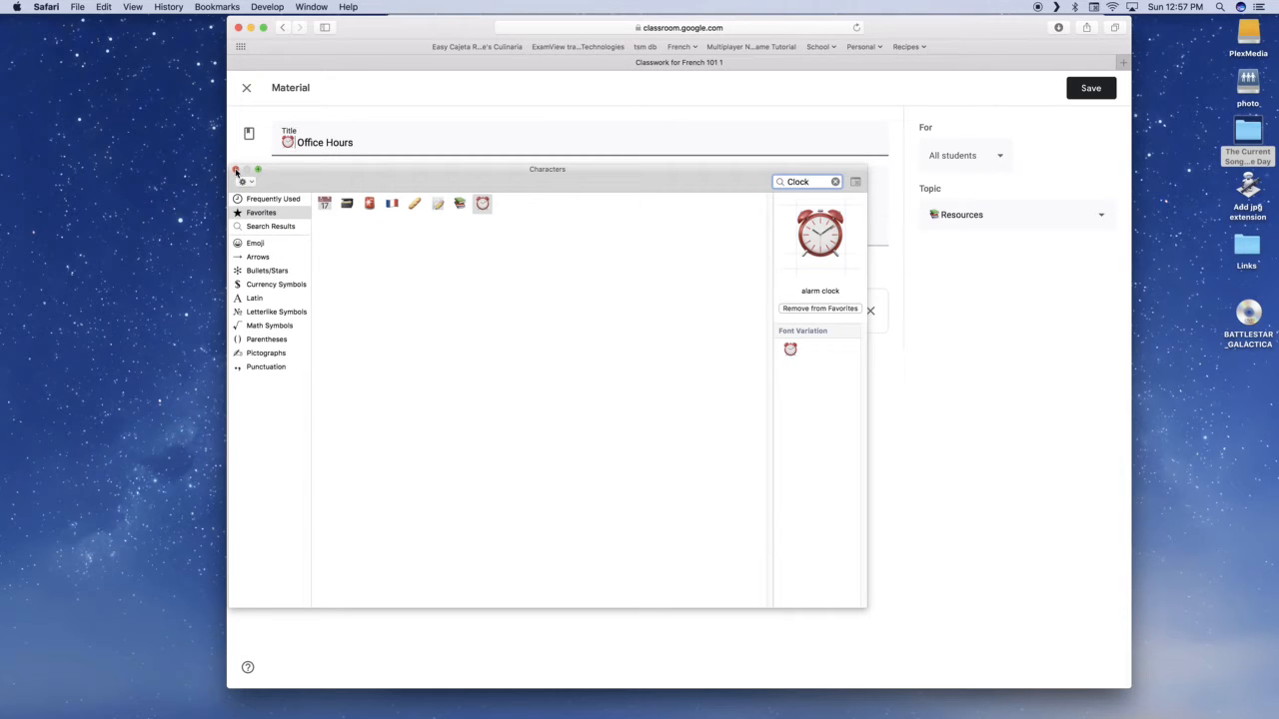
Close the character viewer and save the edited Office Hours material
left_click(236, 170)
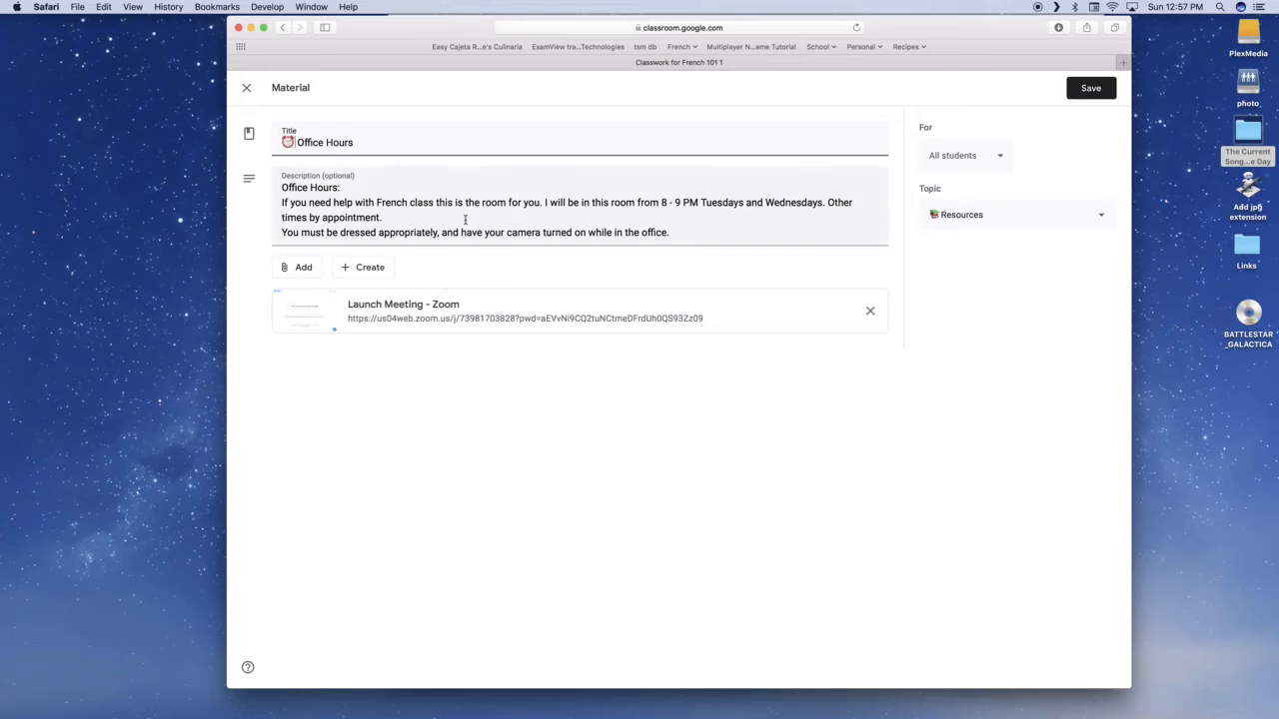
left_click(1090, 89)
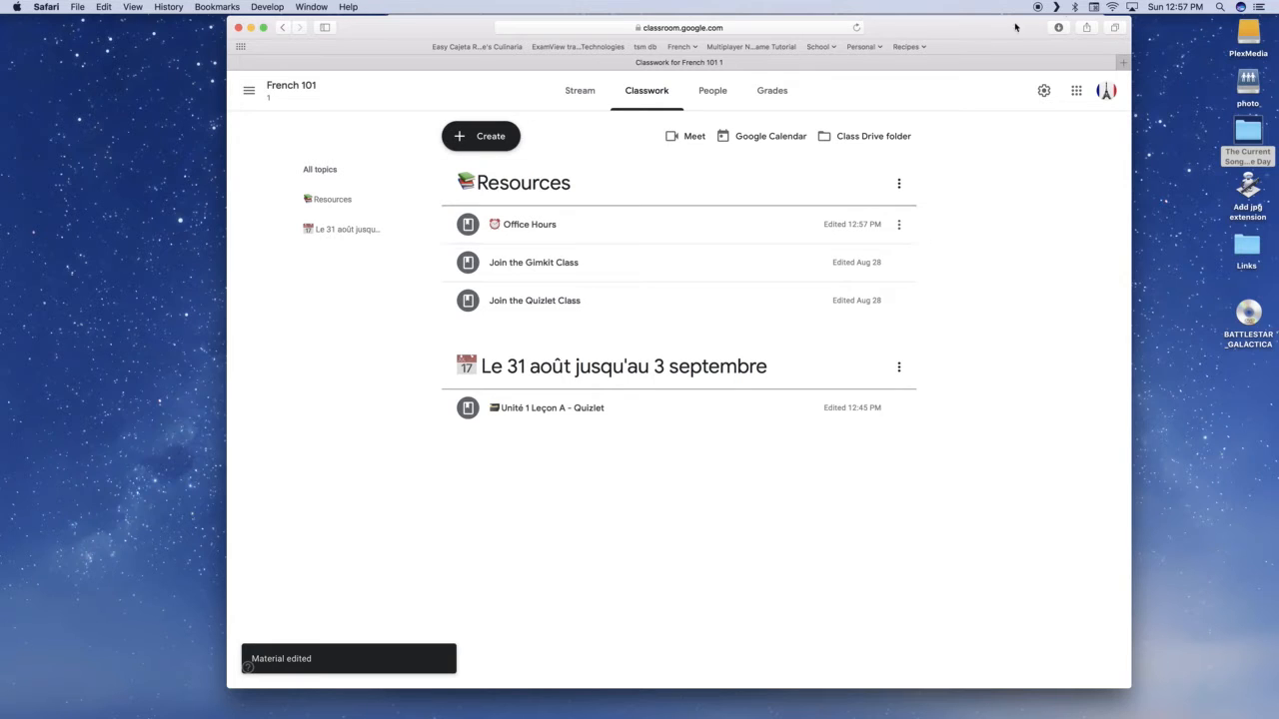
Show the Emoji & Symbols viewer through the system's keyboard input options and close it again
left_click(1093, 8)
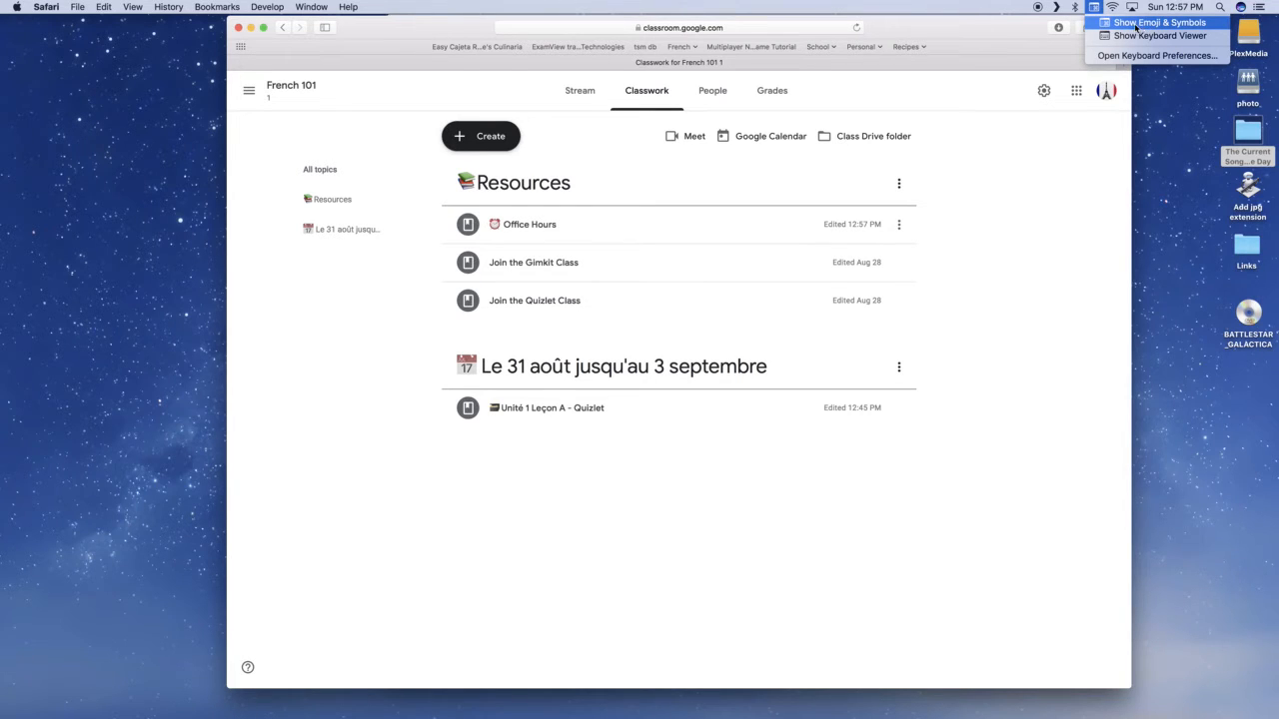
left_click(1135, 26)
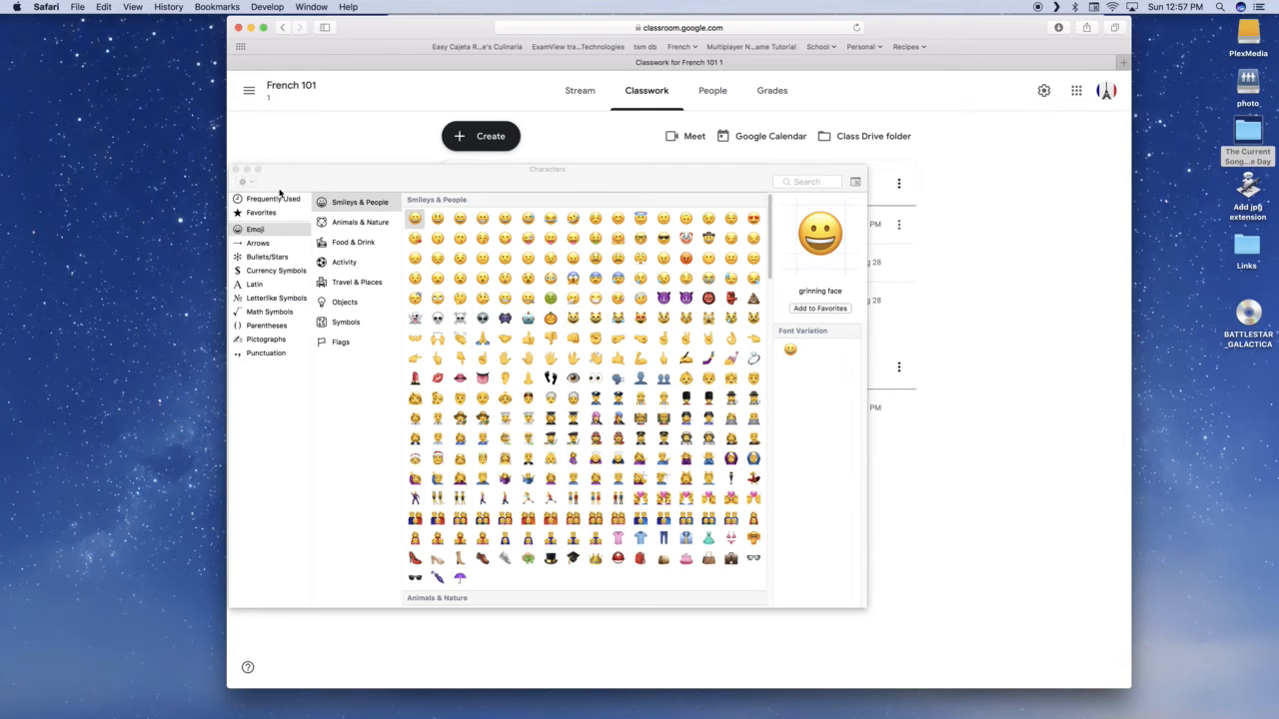
left_click(235, 171)
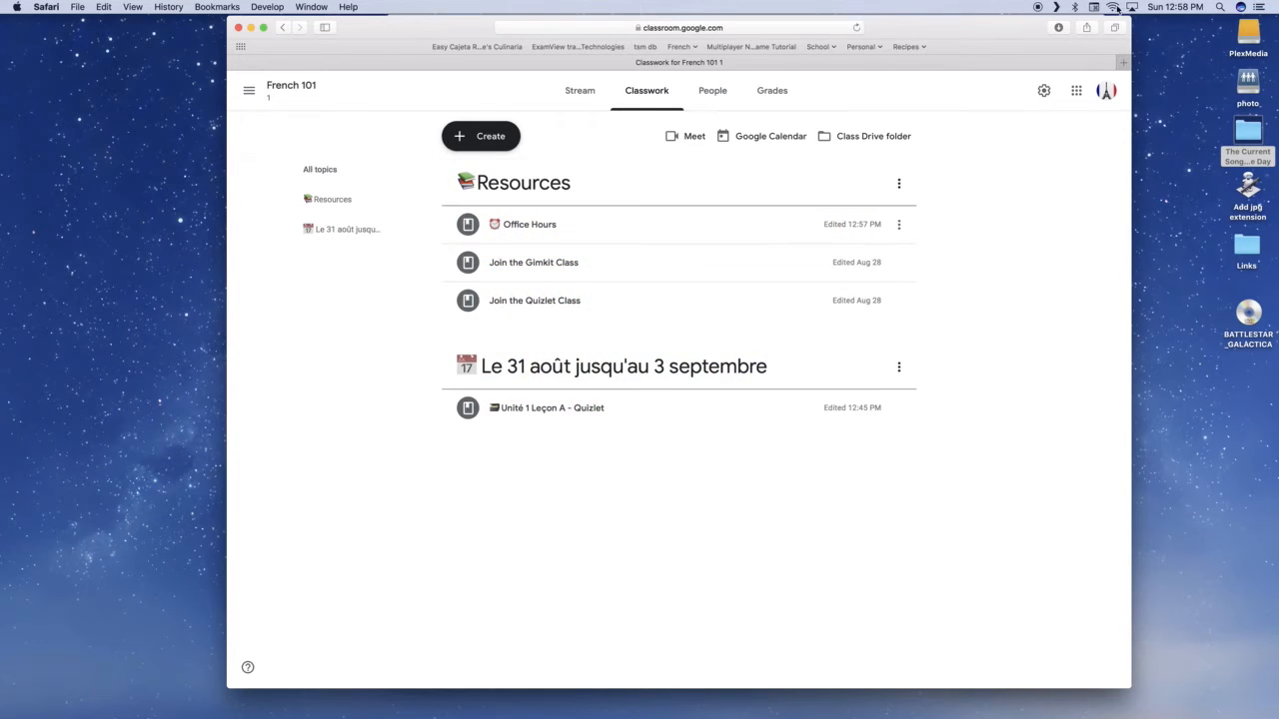
In the system's Keyboard preferences, switch the option showing keyboard and emoji viewers in the menu bar off and on again, and close the preferences
left_click(16, 8)
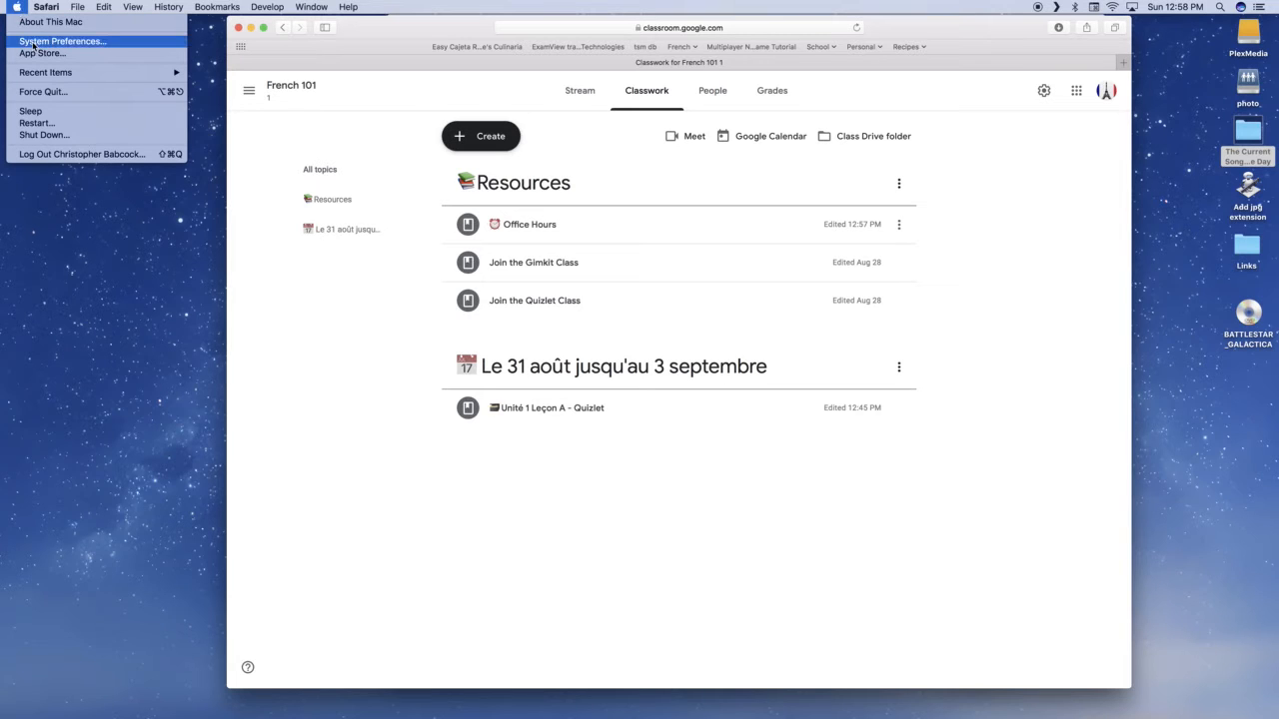
left_click(32, 42)
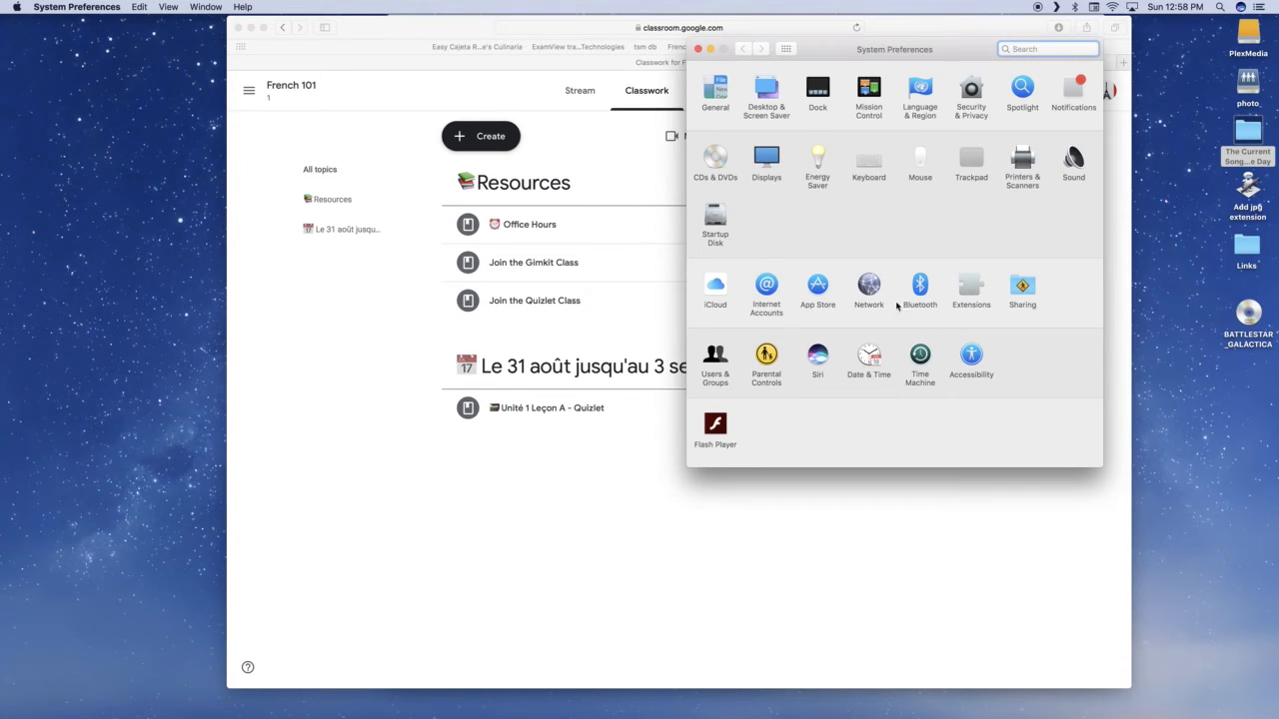
left_click(869, 167)
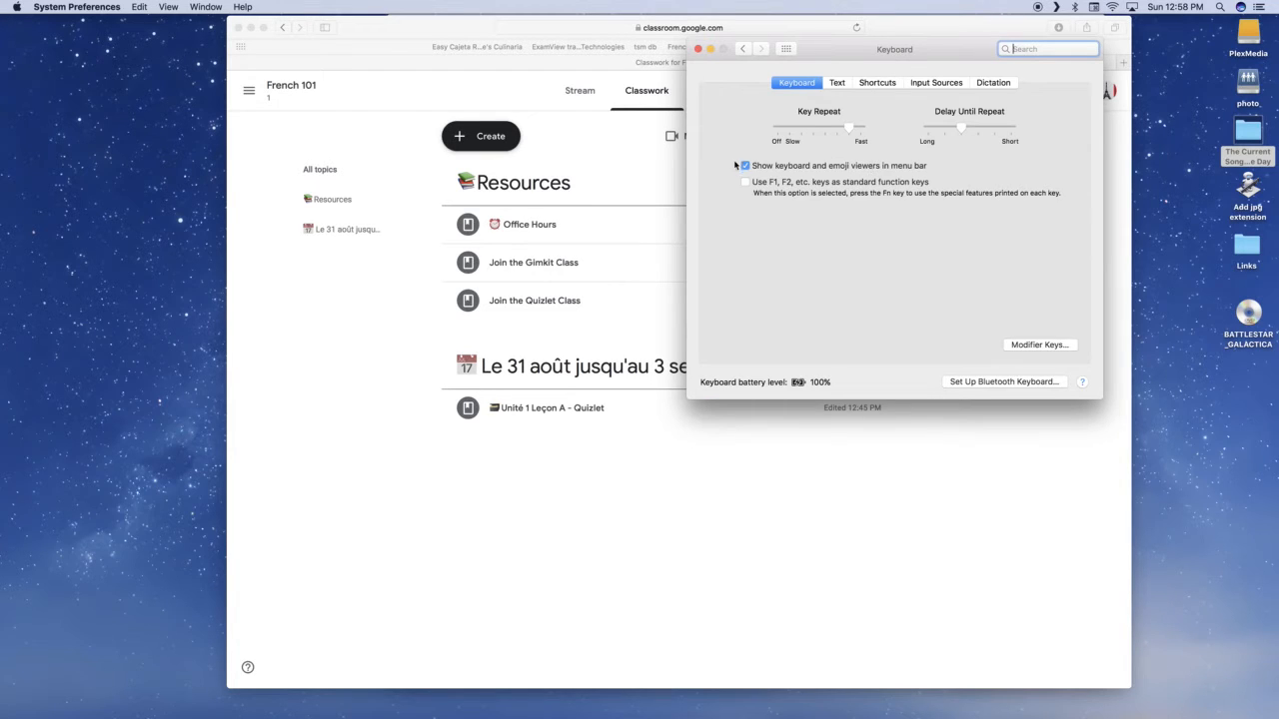
left_click(746, 167)
left_click(744, 167)
left_click(697, 48)
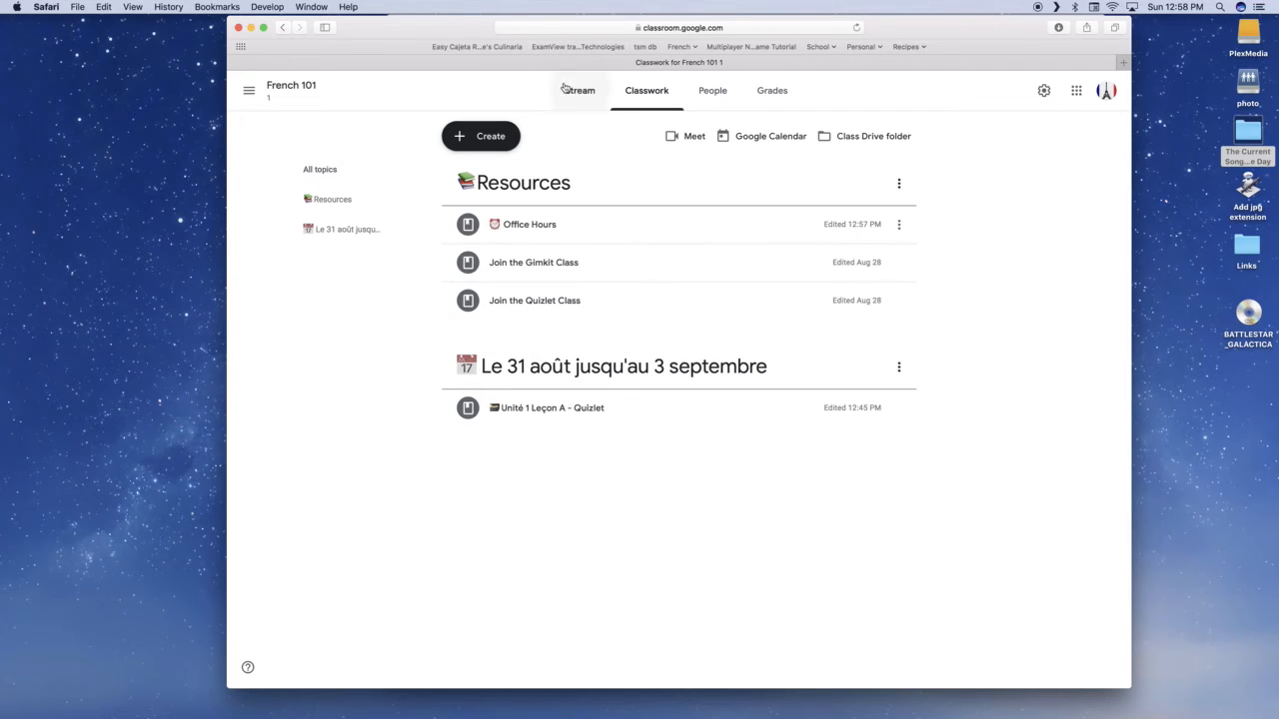
Switch to the French 201 class and show its Classwork page
left_click(249, 90)
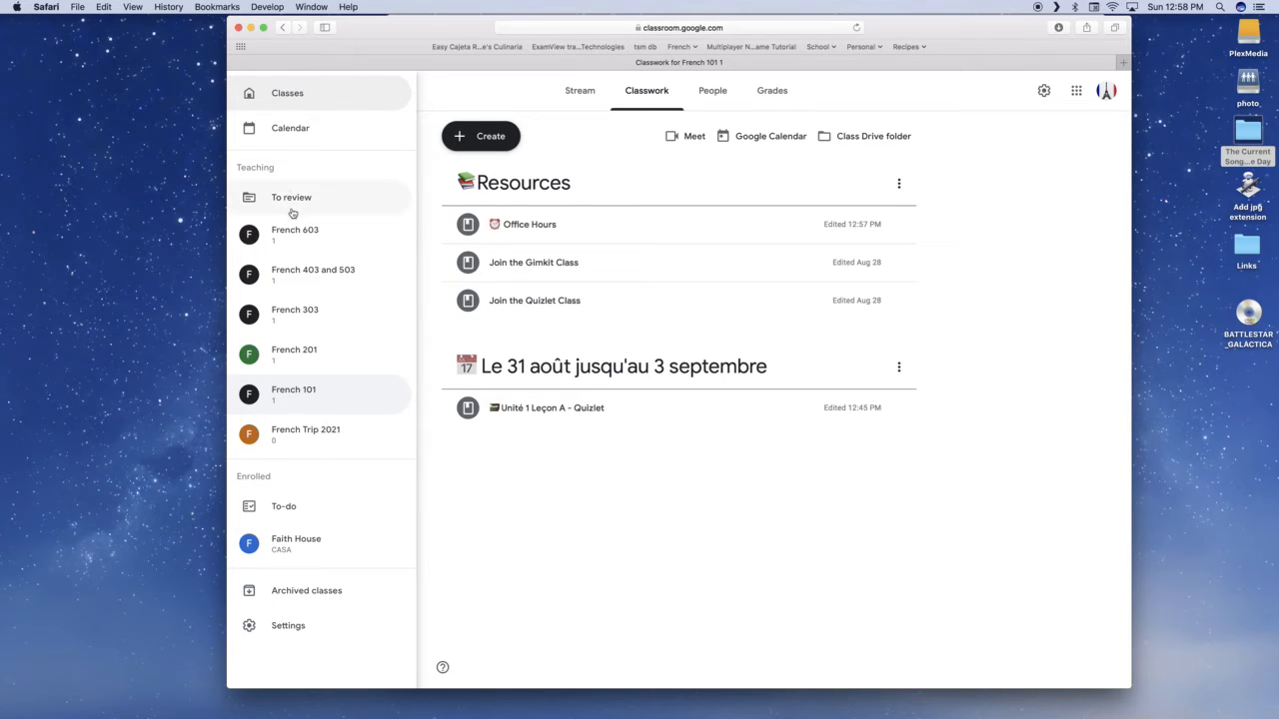
left_click(293, 354)
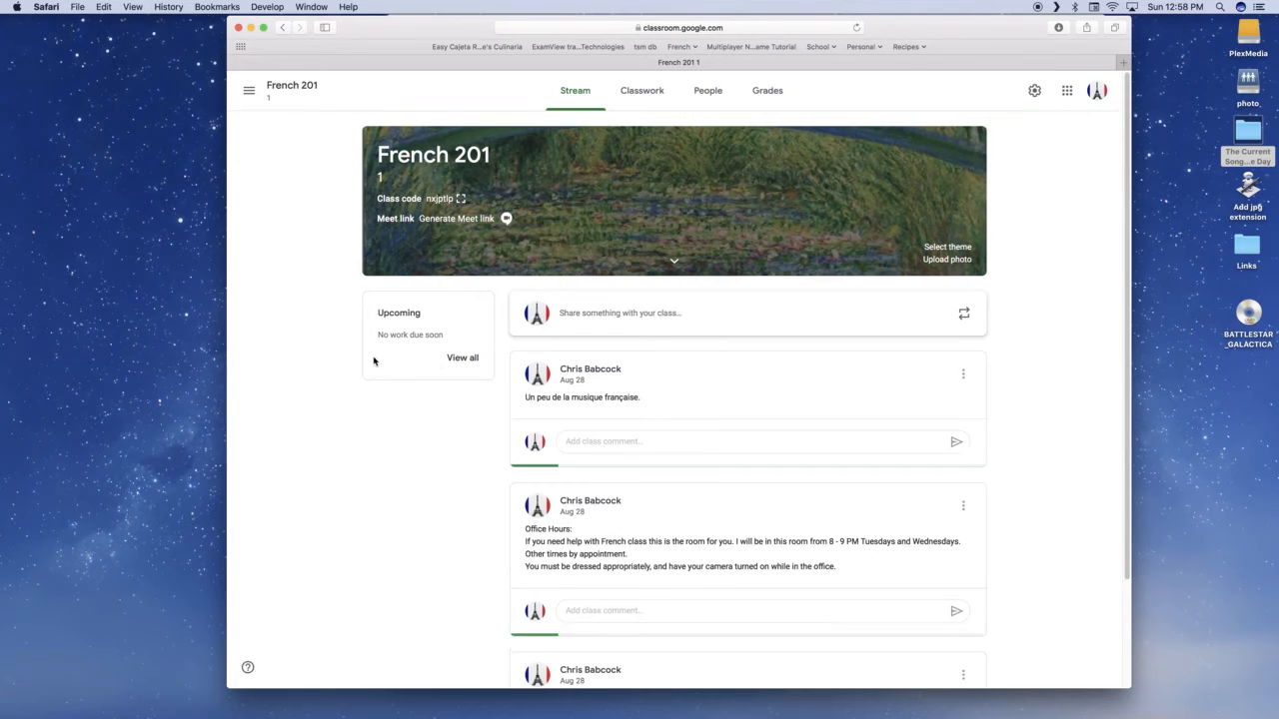
left_click(640, 88)
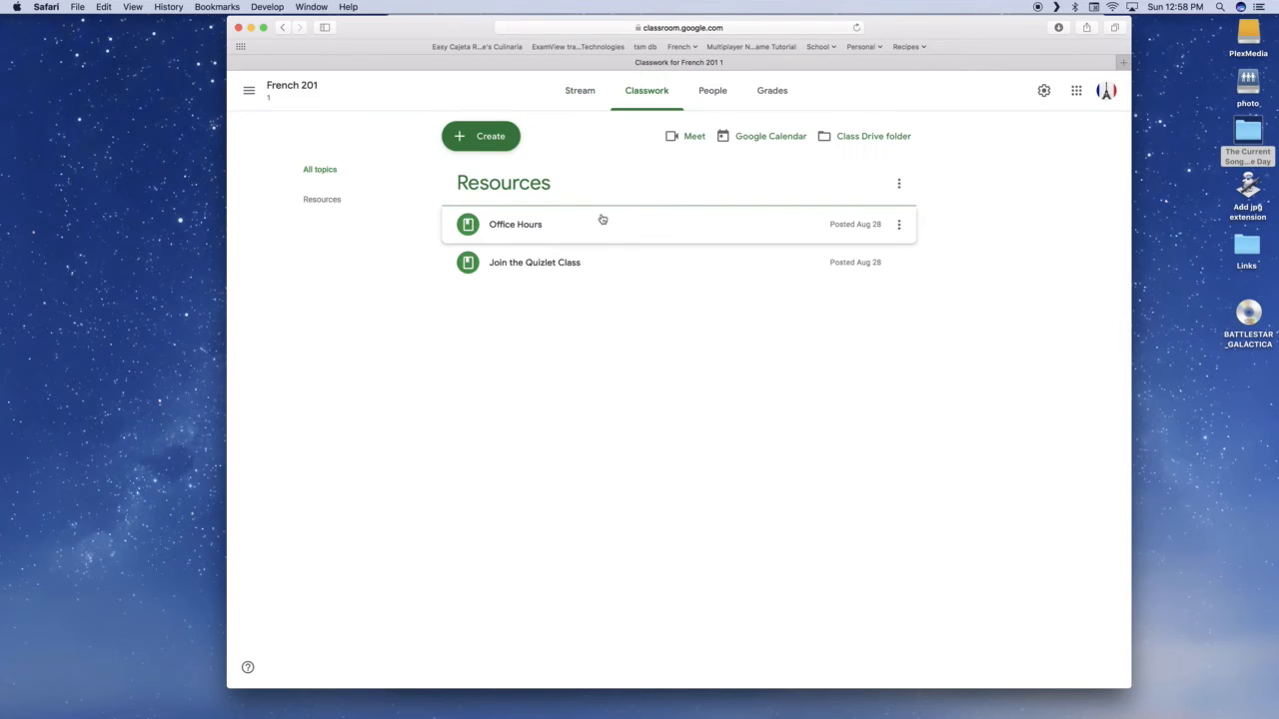
Rename the Resources topic, using the "res" text shortcut to put the books emoji in front of its name
left_click(899, 185)
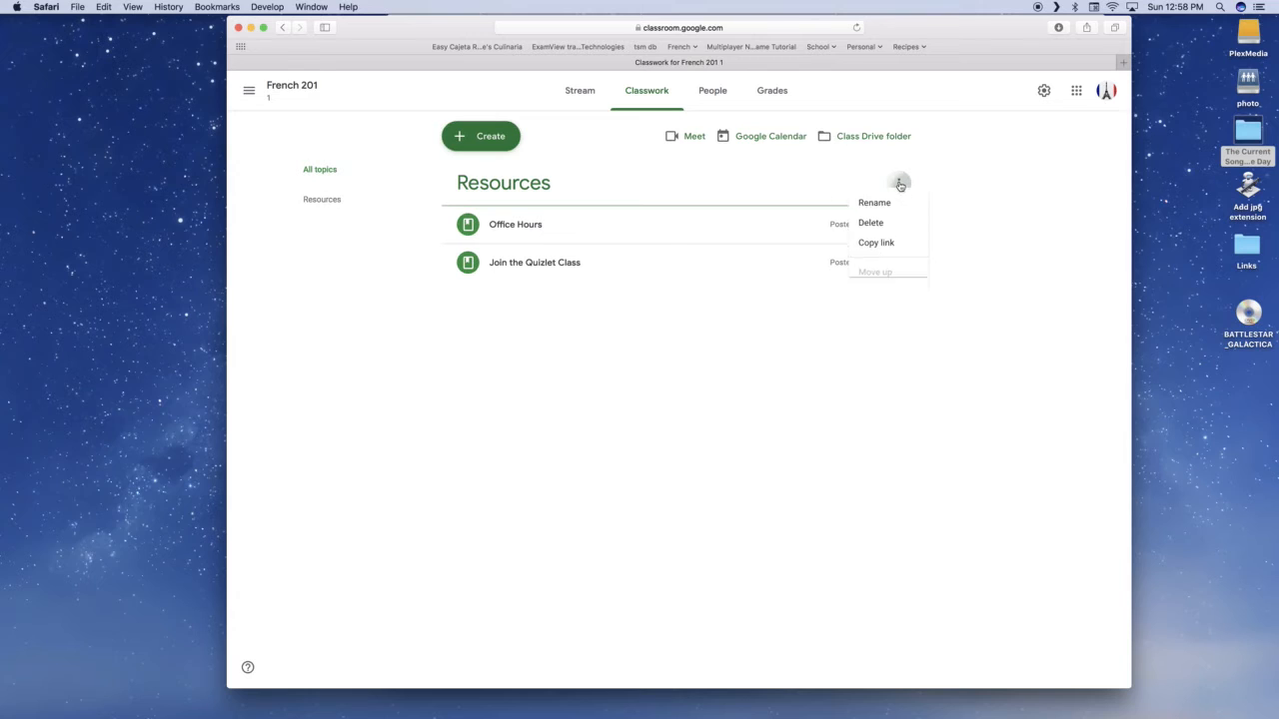
left_click(870, 210)
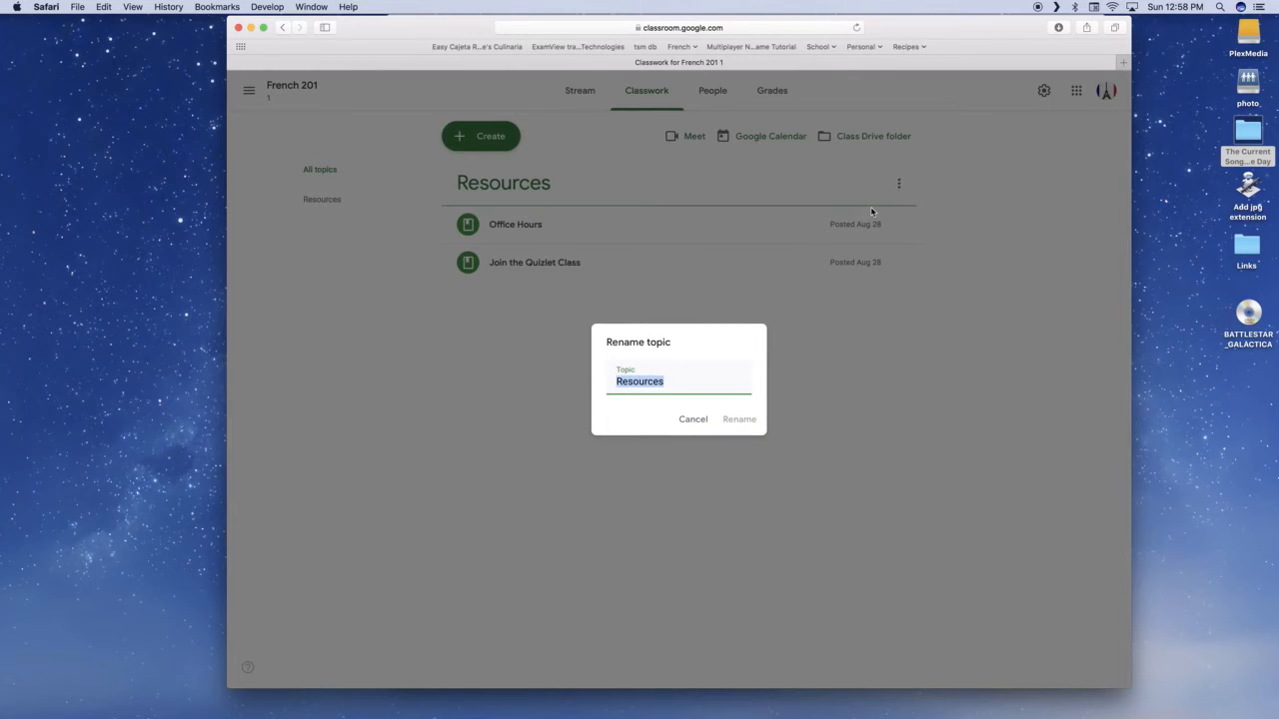
left_click(616, 381)
type("res")
left_click(740, 420)
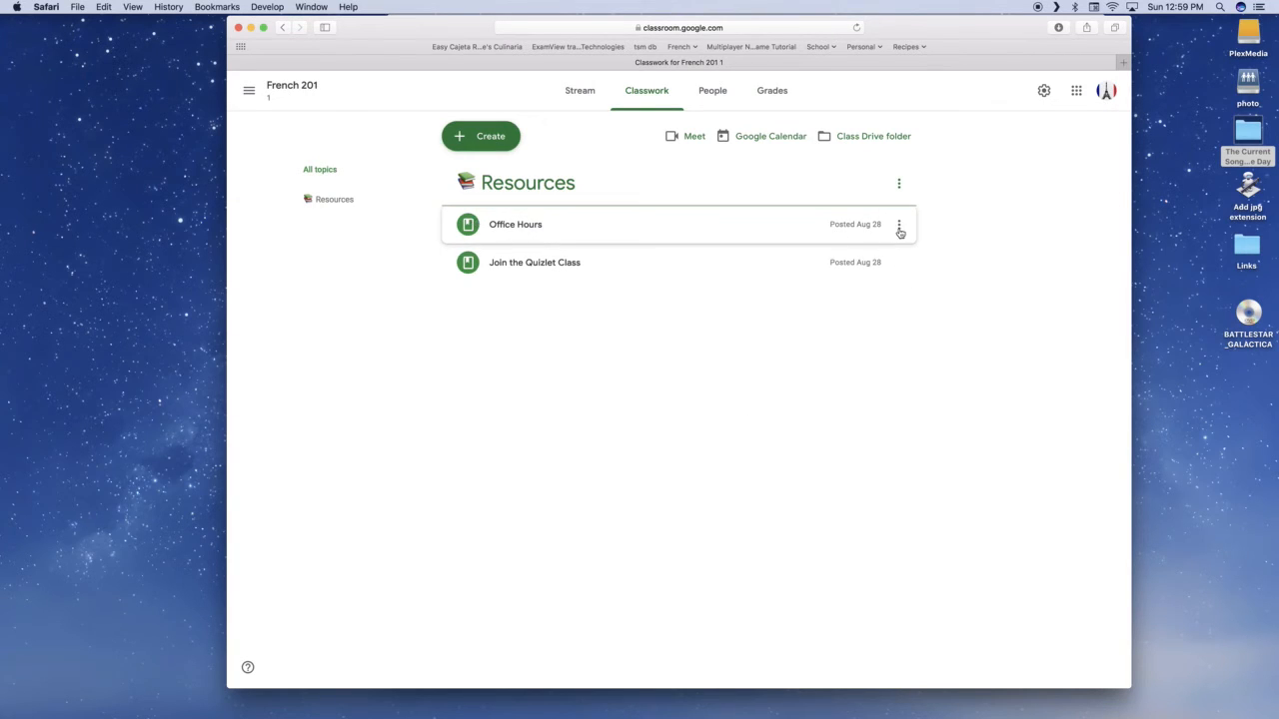
Open the Office Hours material for editing with the text cursor at the start of its title
left_click(900, 227)
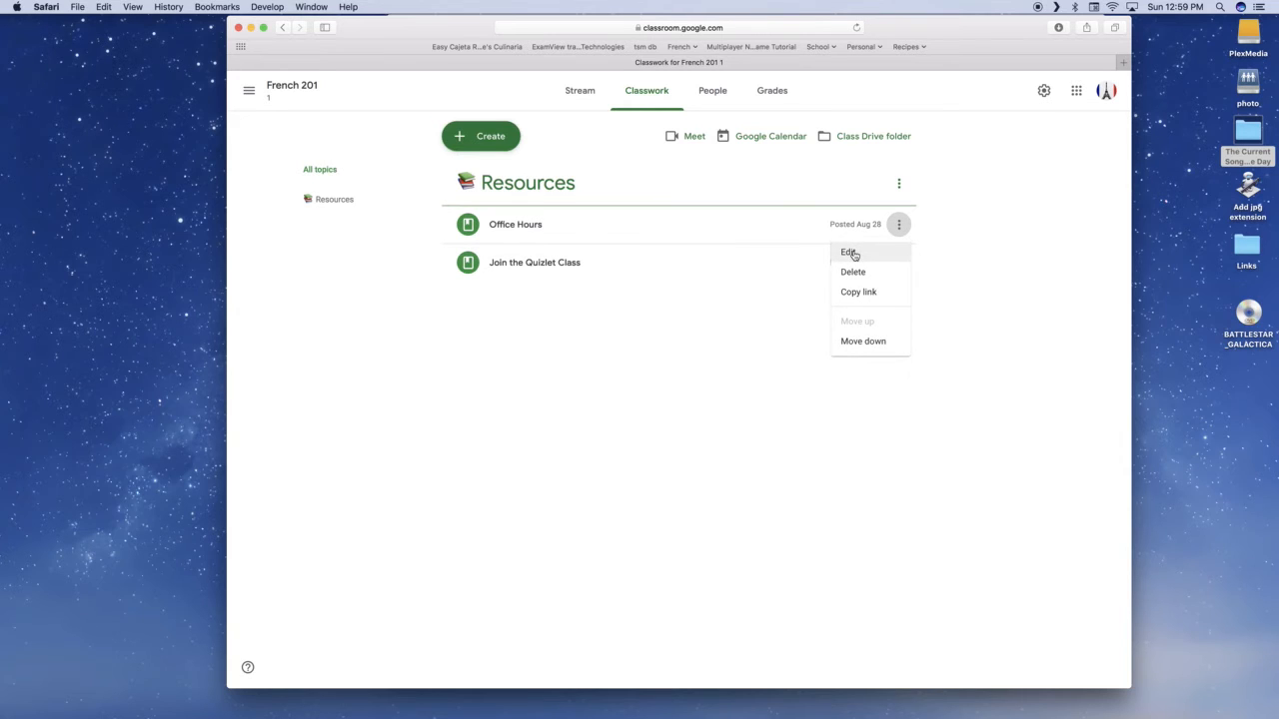
left_click(849, 253)
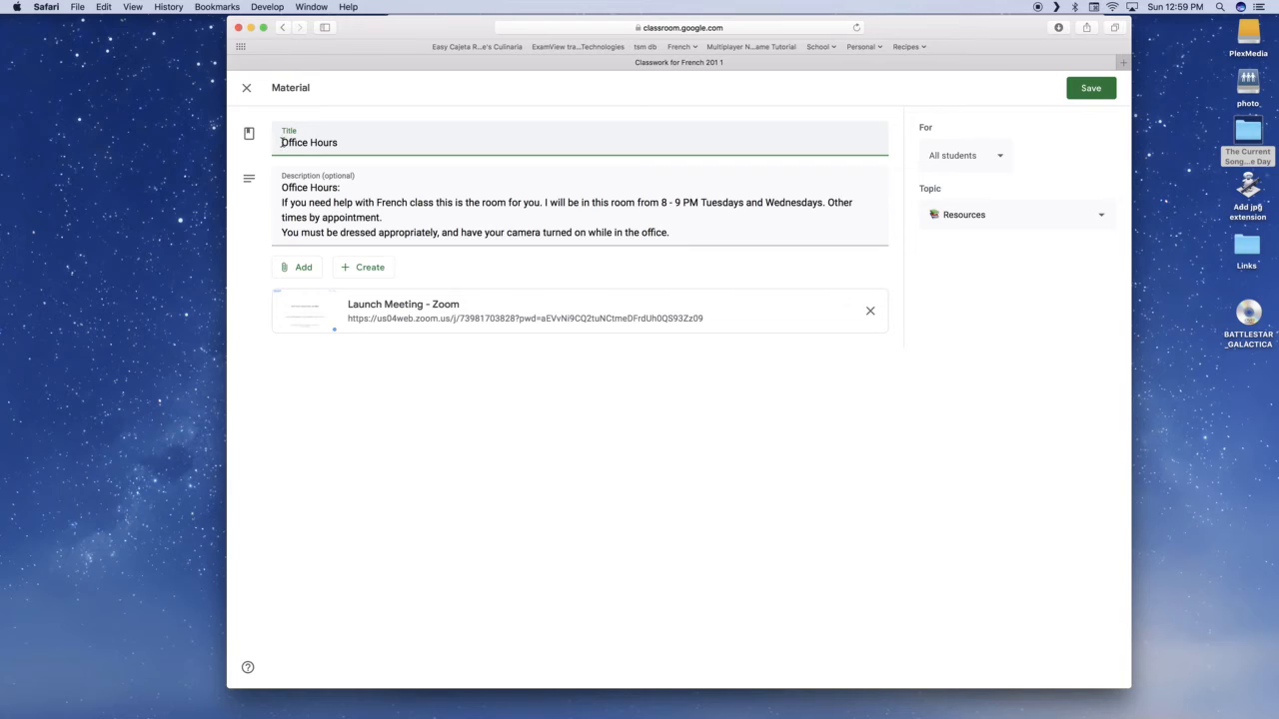
key("Left")
Open the text replacement preferences through the title field's Substitutions settings and select the existing "res" entry
right_click(281, 144)
mouse_move(300, 205)
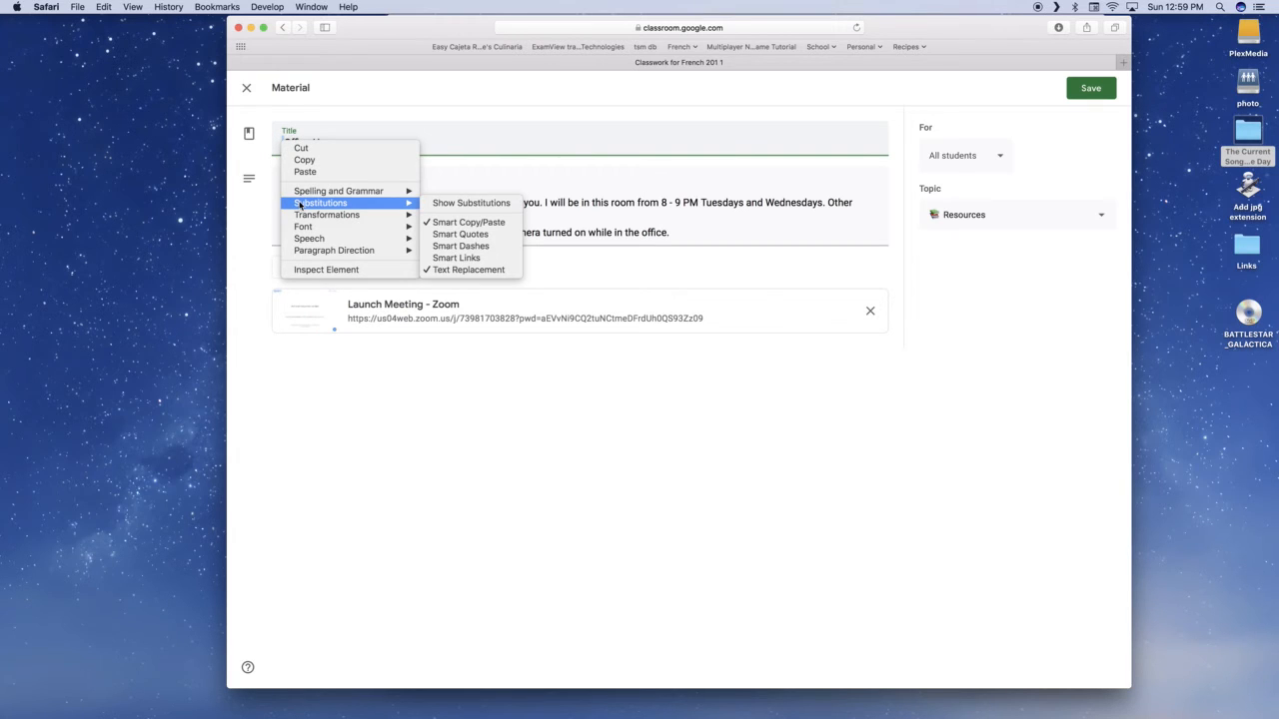
left_click(462, 204)
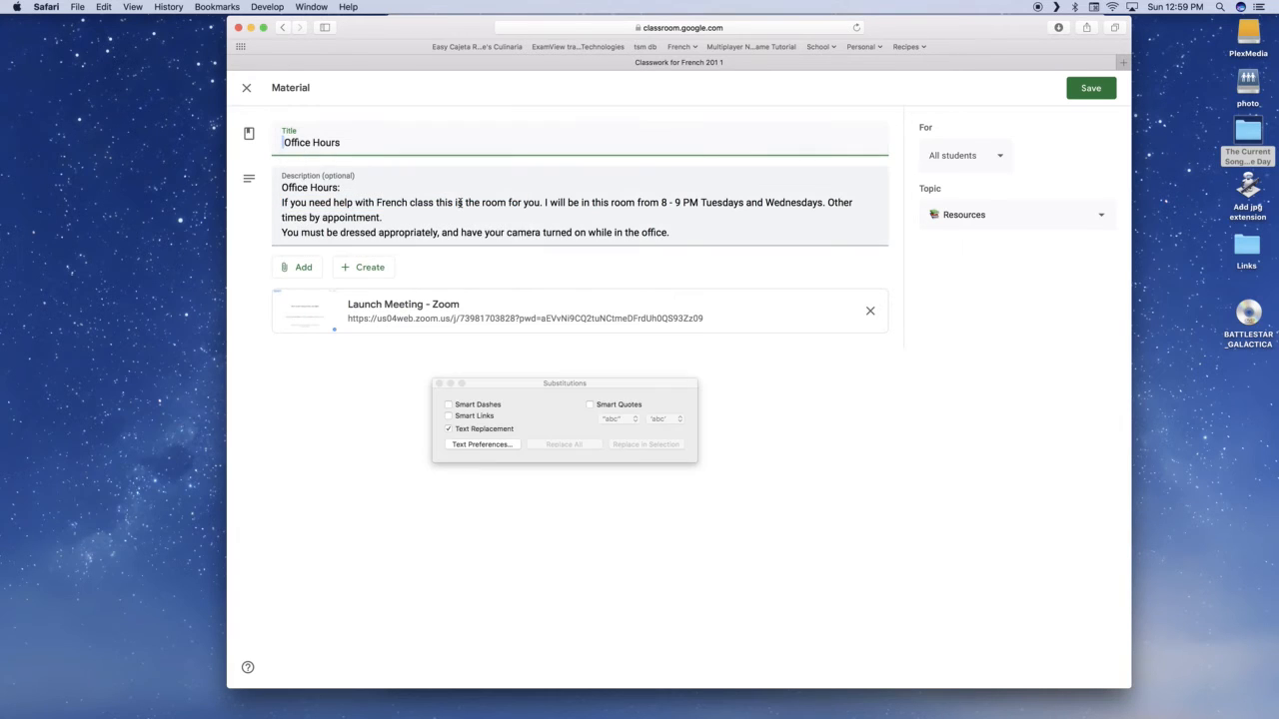
left_click(482, 444)
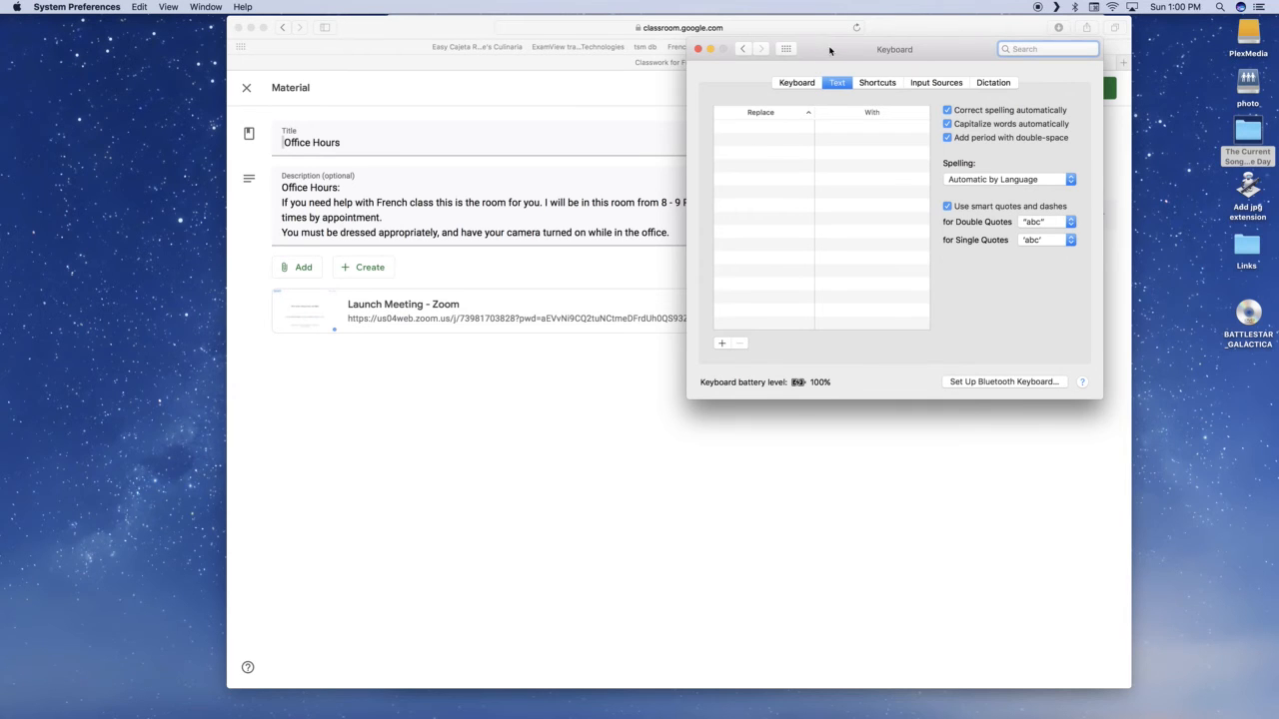
left_click_drag(829, 50, 602, 50)
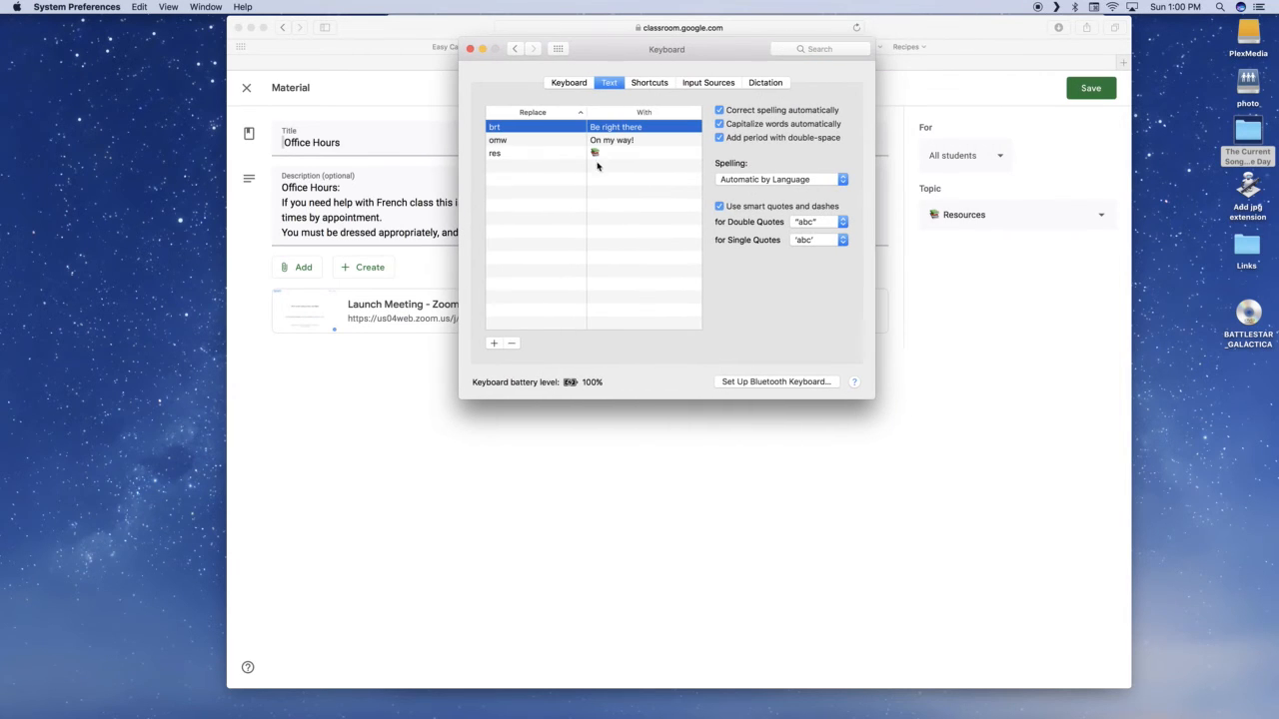
left_click(507, 154)
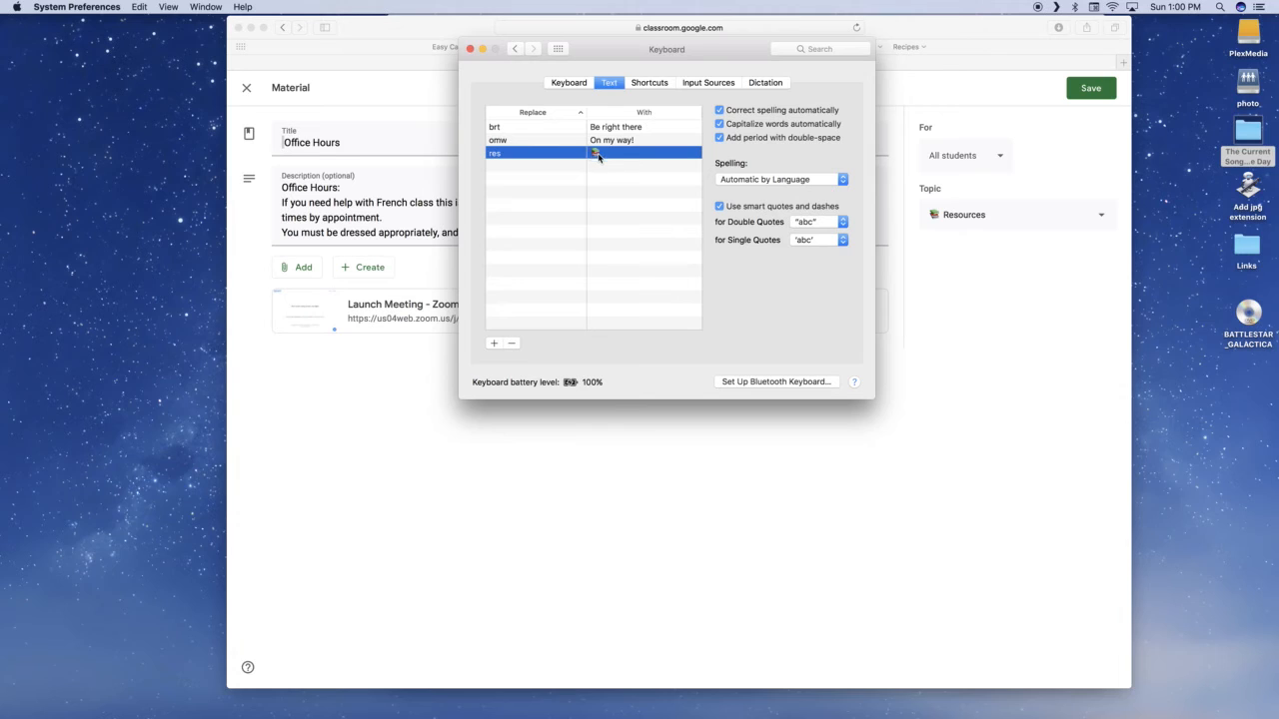
Add a new text replacement entry with the shortcut "ofh" and begin editing its replacement text
left_click(494, 343)
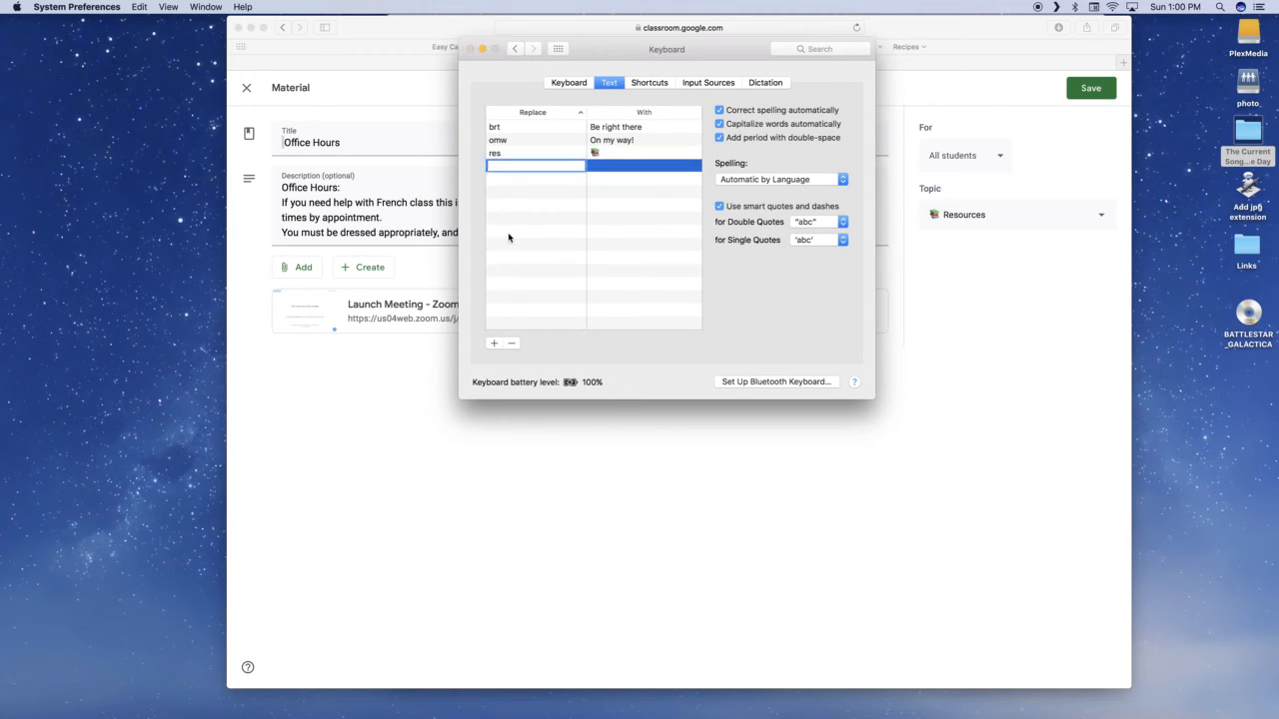
type("he")
key("BackSpace")
key("BackSpace")
type("ohrs")
left_click(500, 166)
type("ofh")
left_click(619, 170)
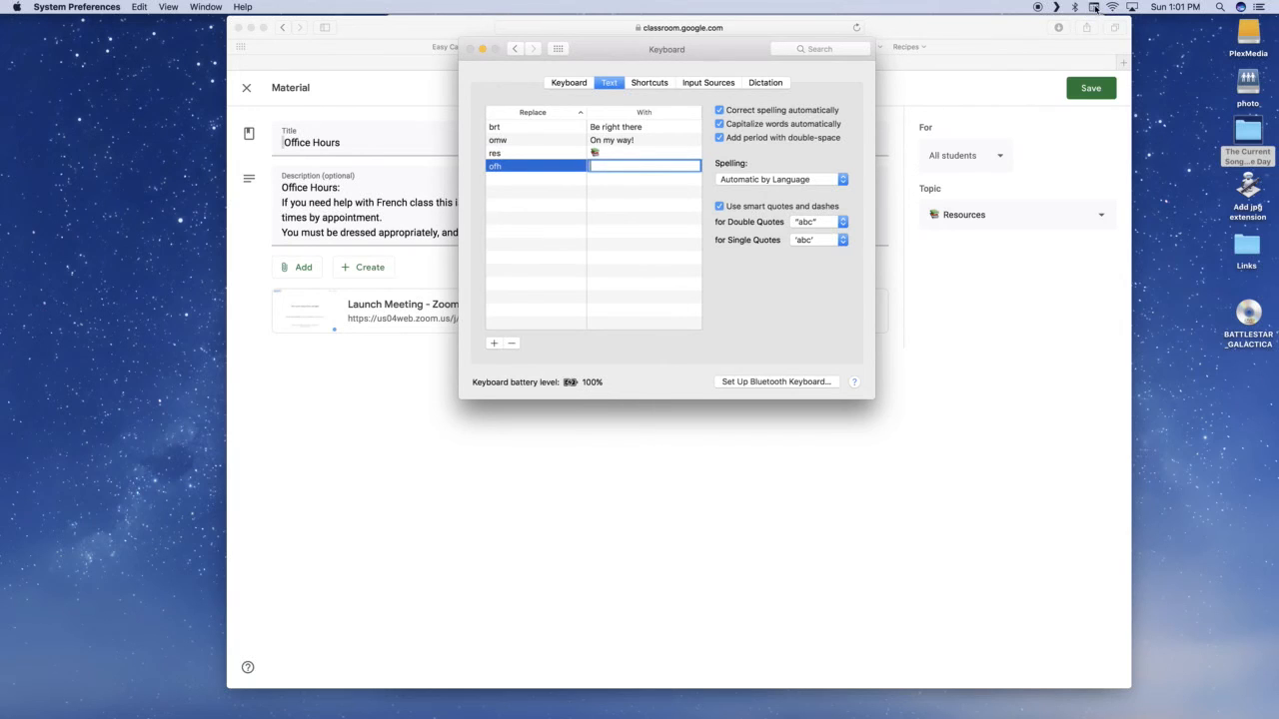
Insert the alarm clock emoji from the character viewer's favorites as the "ofh" replacement, and close the Keyboard preferences and Substitutions windows
left_click(1095, 8)
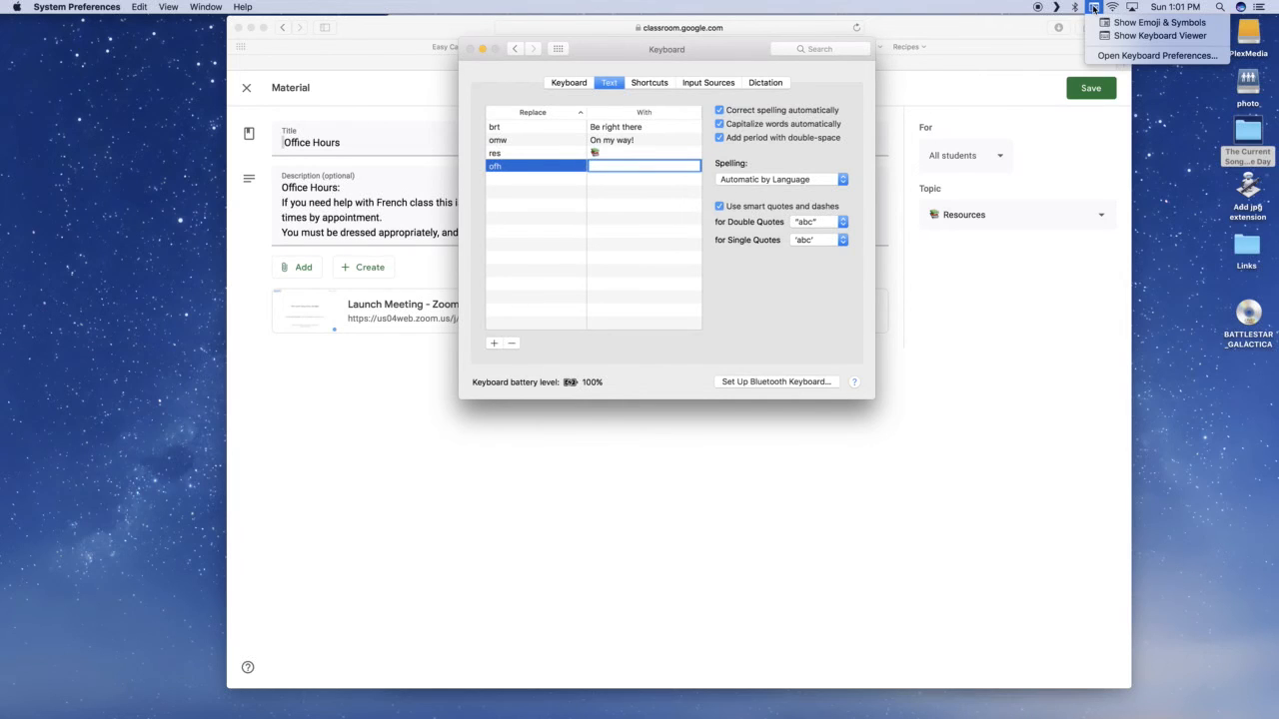
left_click(1094, 8)
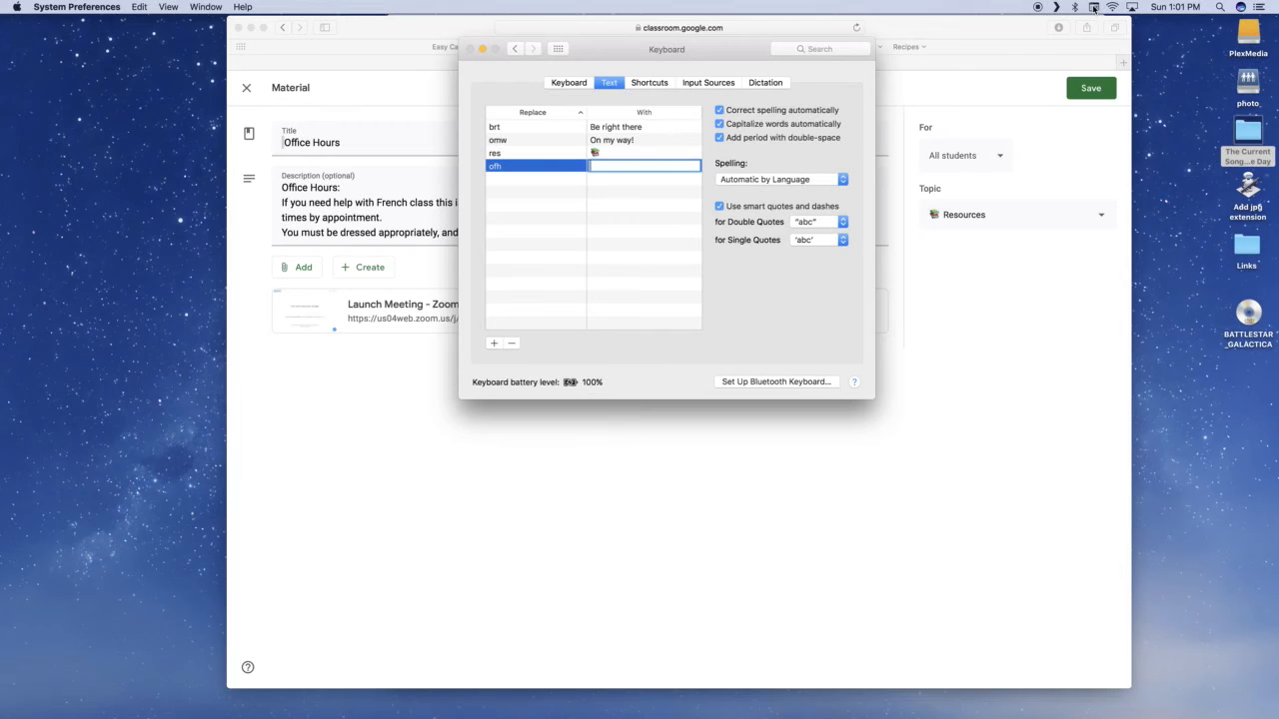
key("super+v")
key("ctrl+super+space")
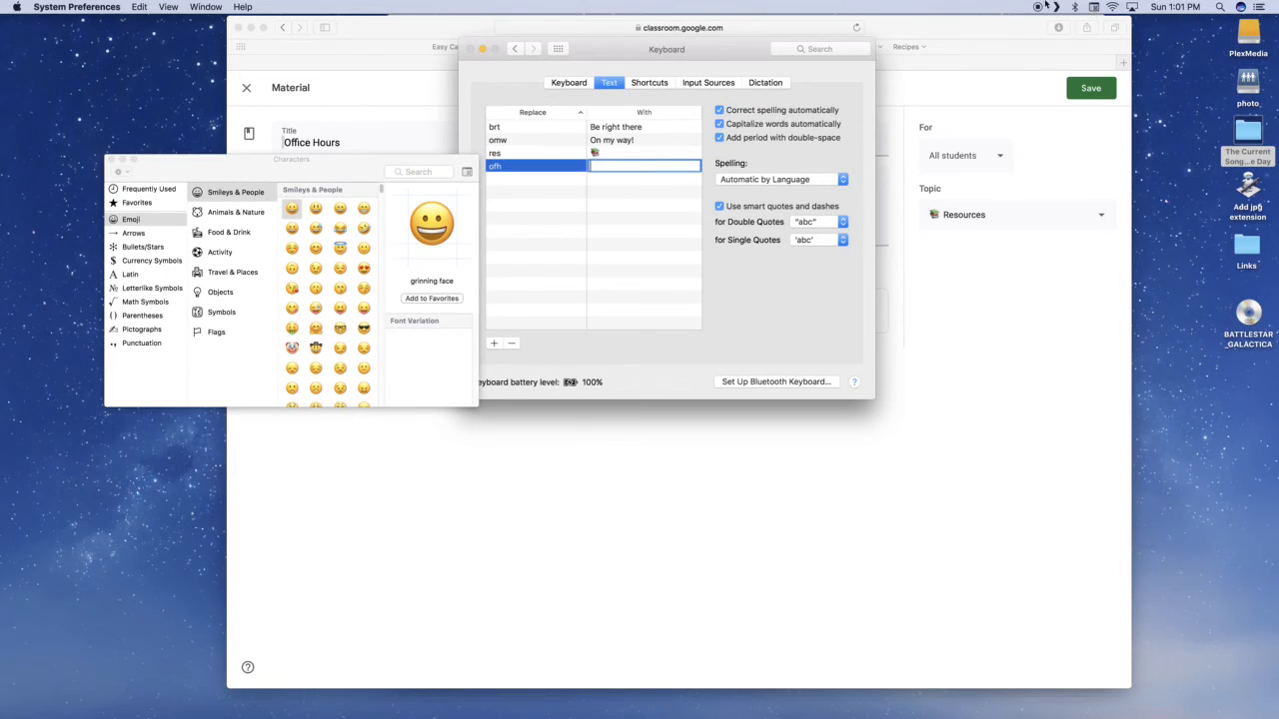
left_click(131, 203)
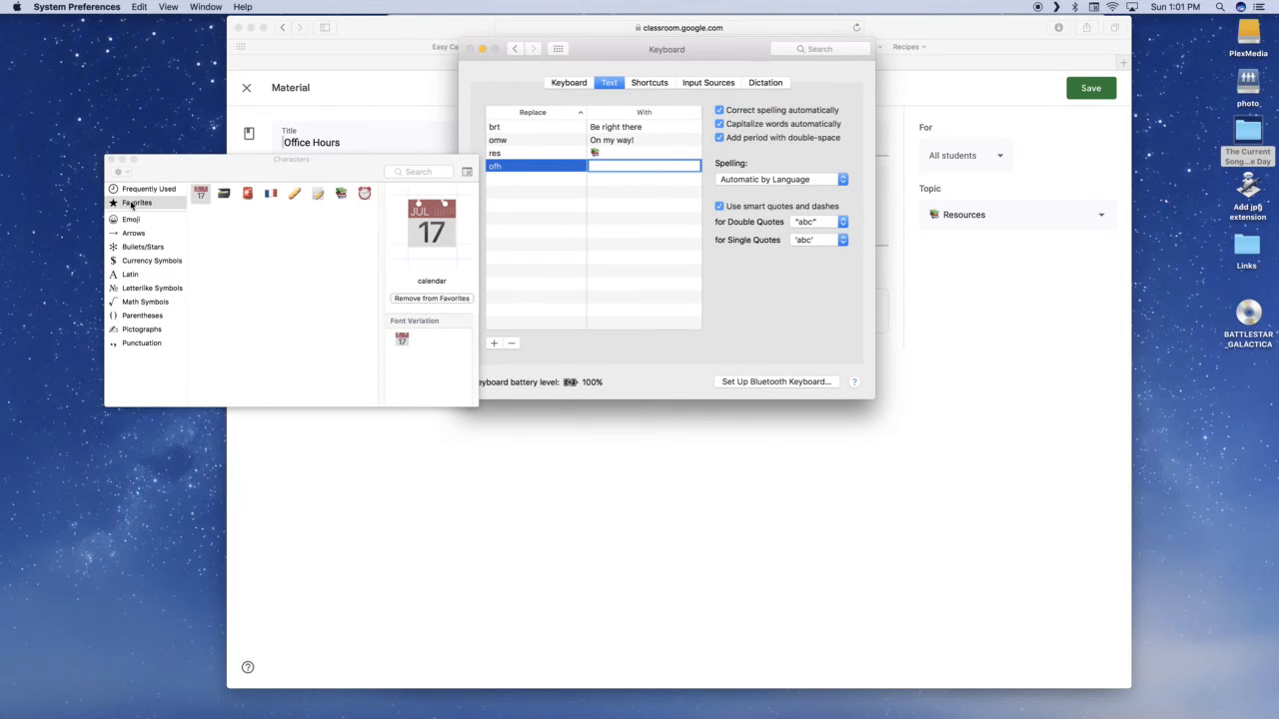
left_click(364, 195)
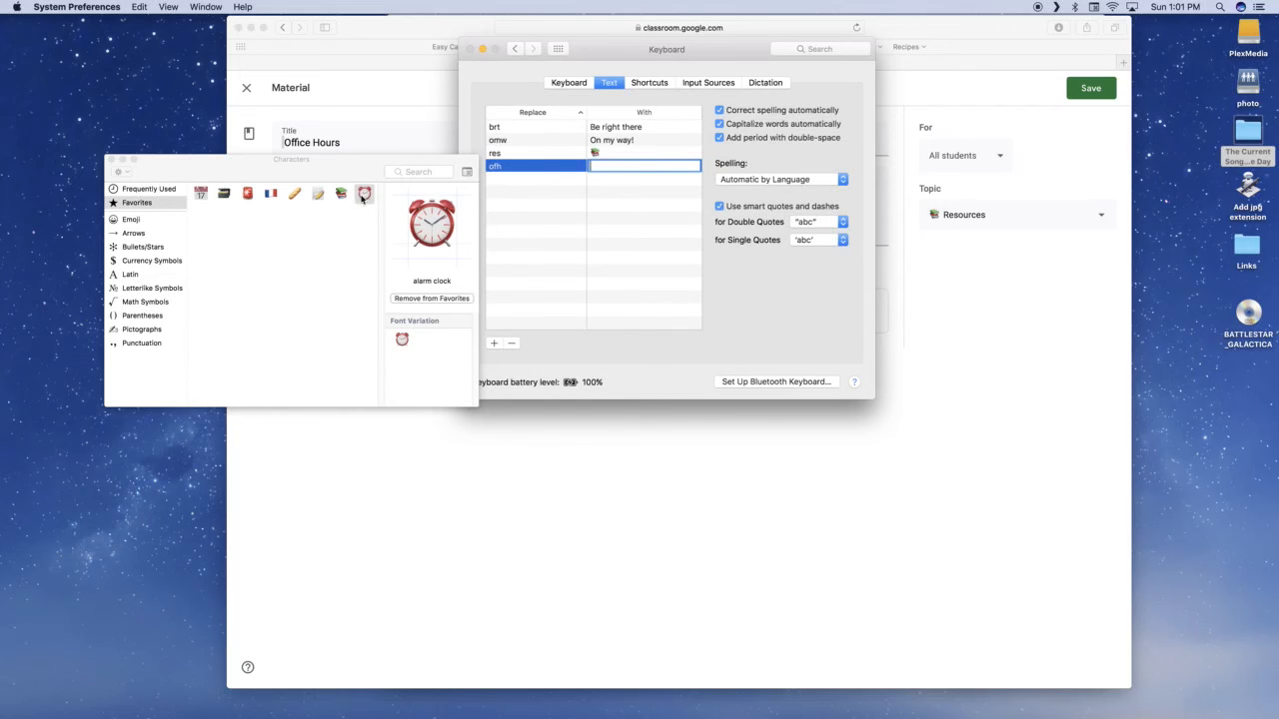
double_click(361, 196)
left_click_drag(205, 170, 116, 170)
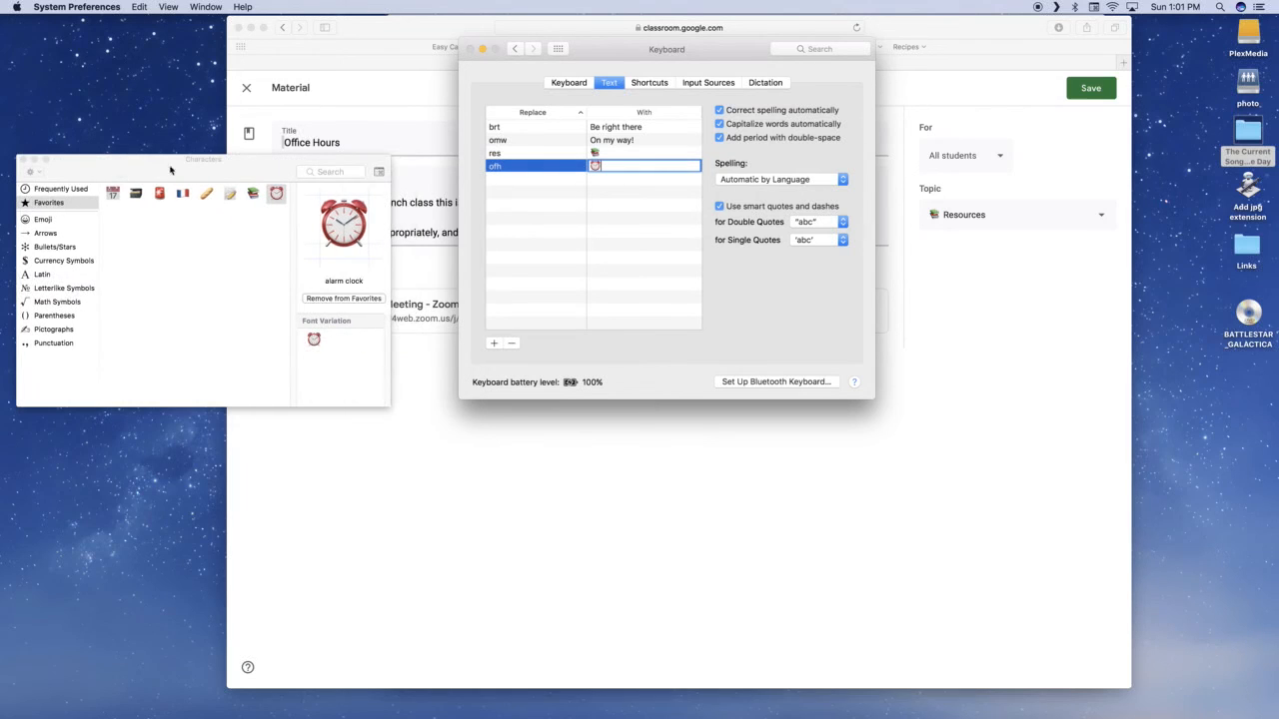
left_click(655, 231)
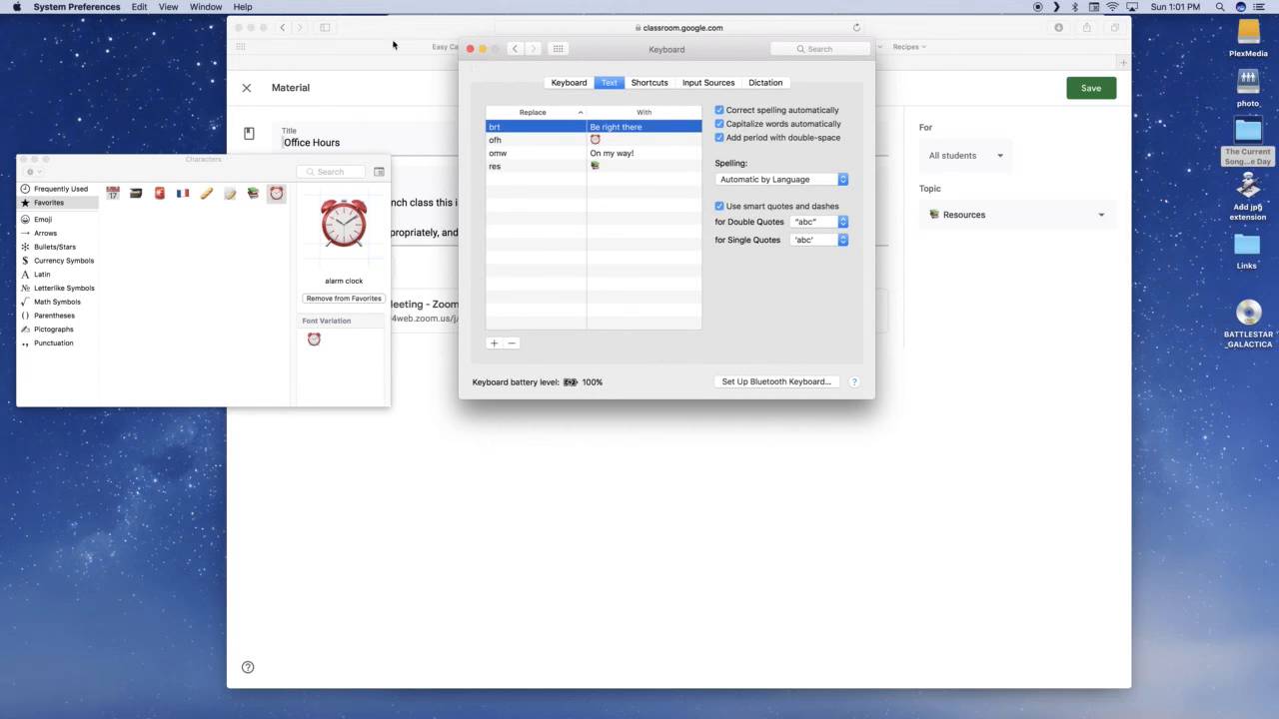
left_click(469, 48)
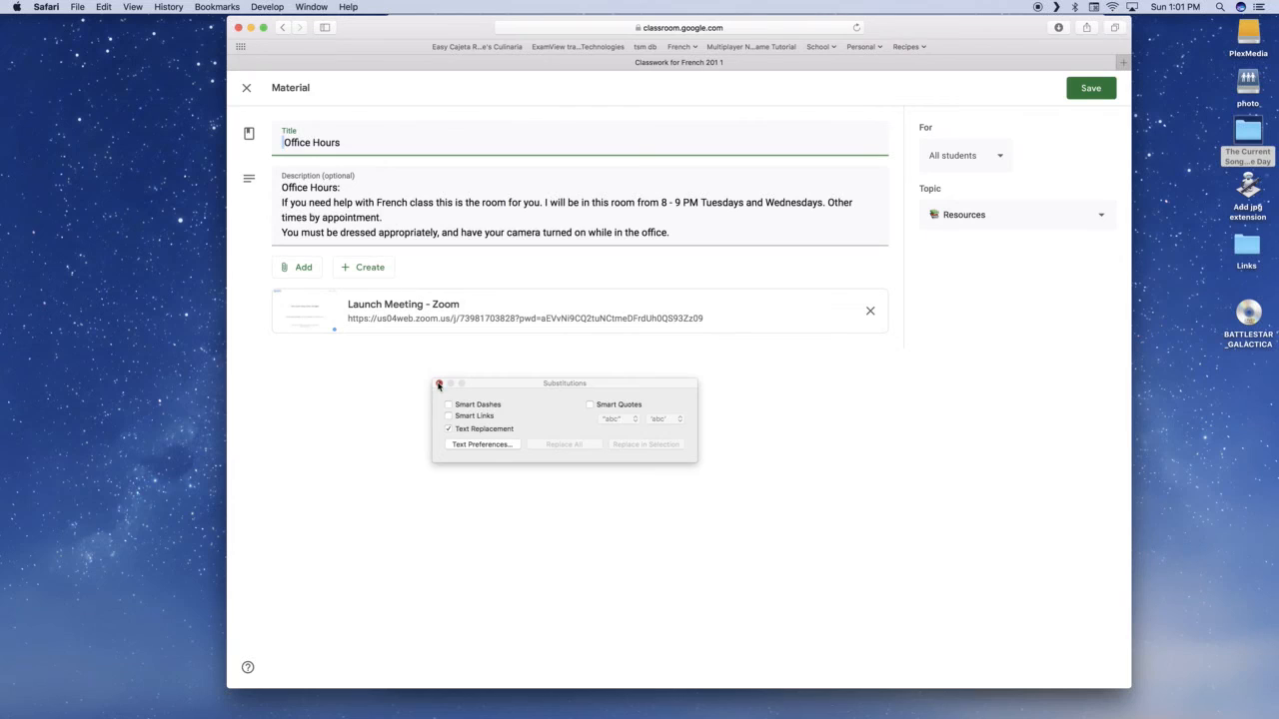
left_click(438, 385)
Try the "ofh" shortcut at the start of the Office Hours title and reject the suggested emoji replacement
double_click(284, 143)
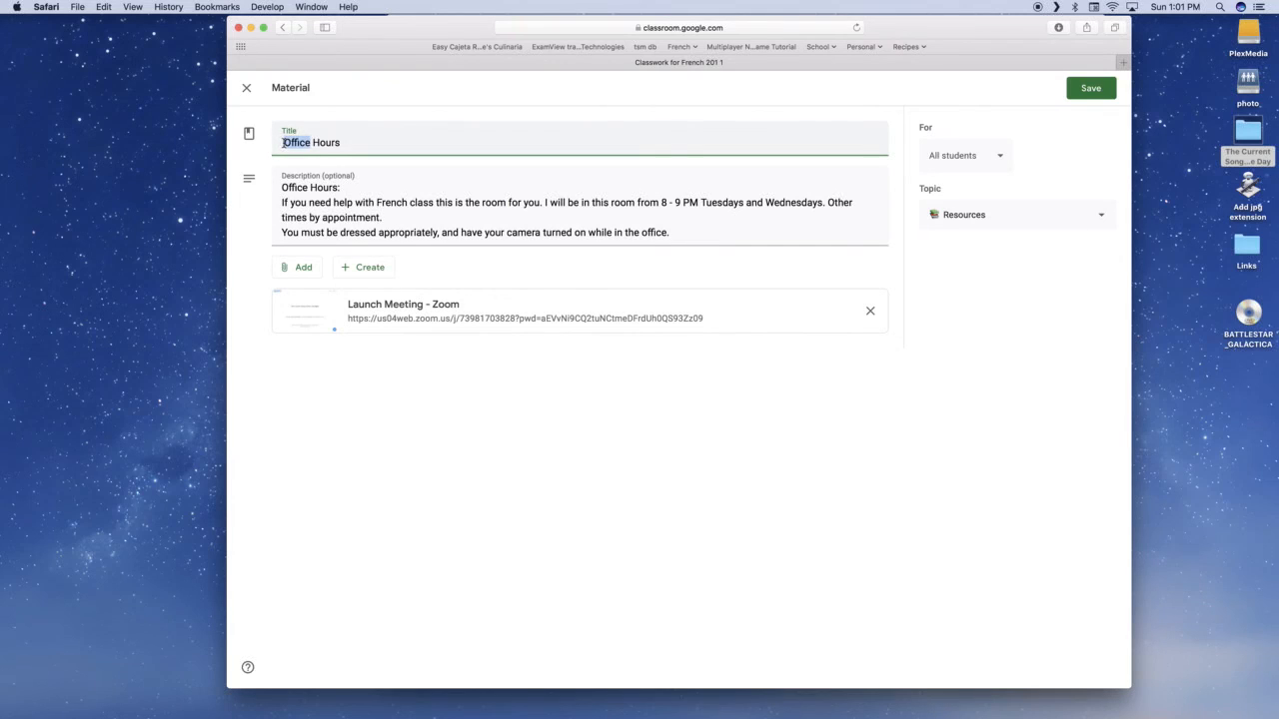
left_click(282, 143)
type("ofh")
key("BackSpace")
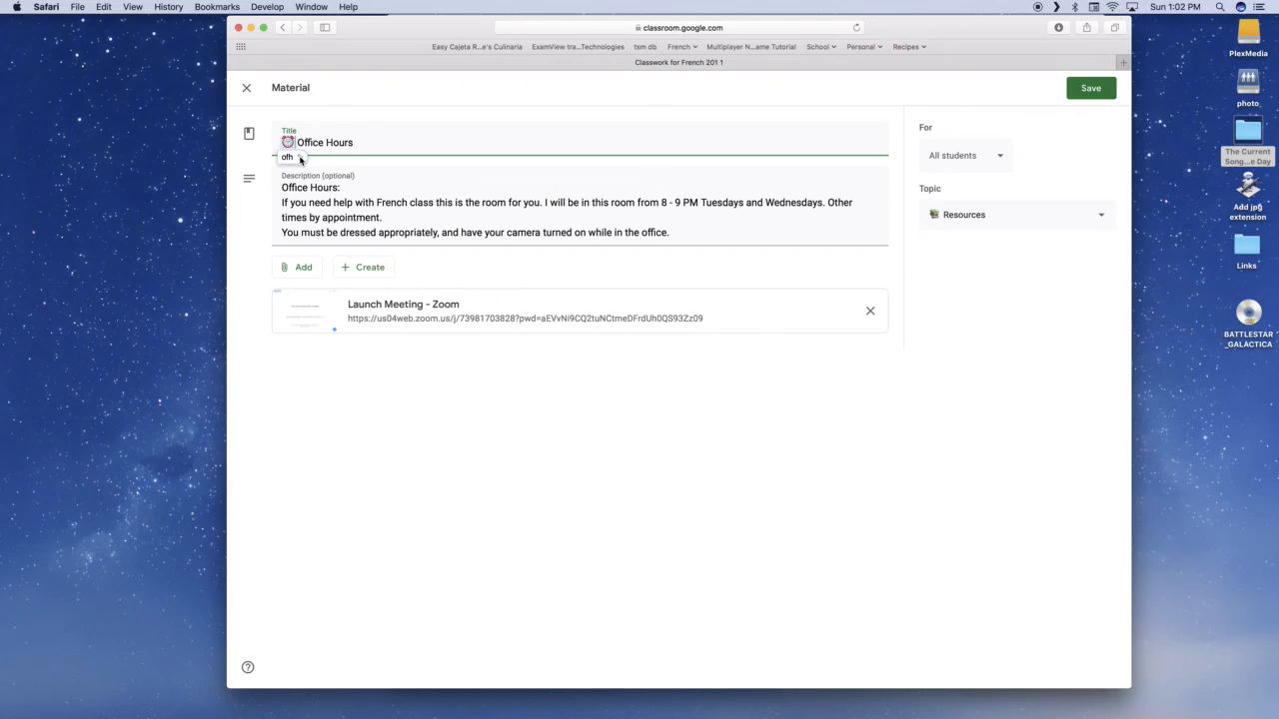
left_click(301, 158)
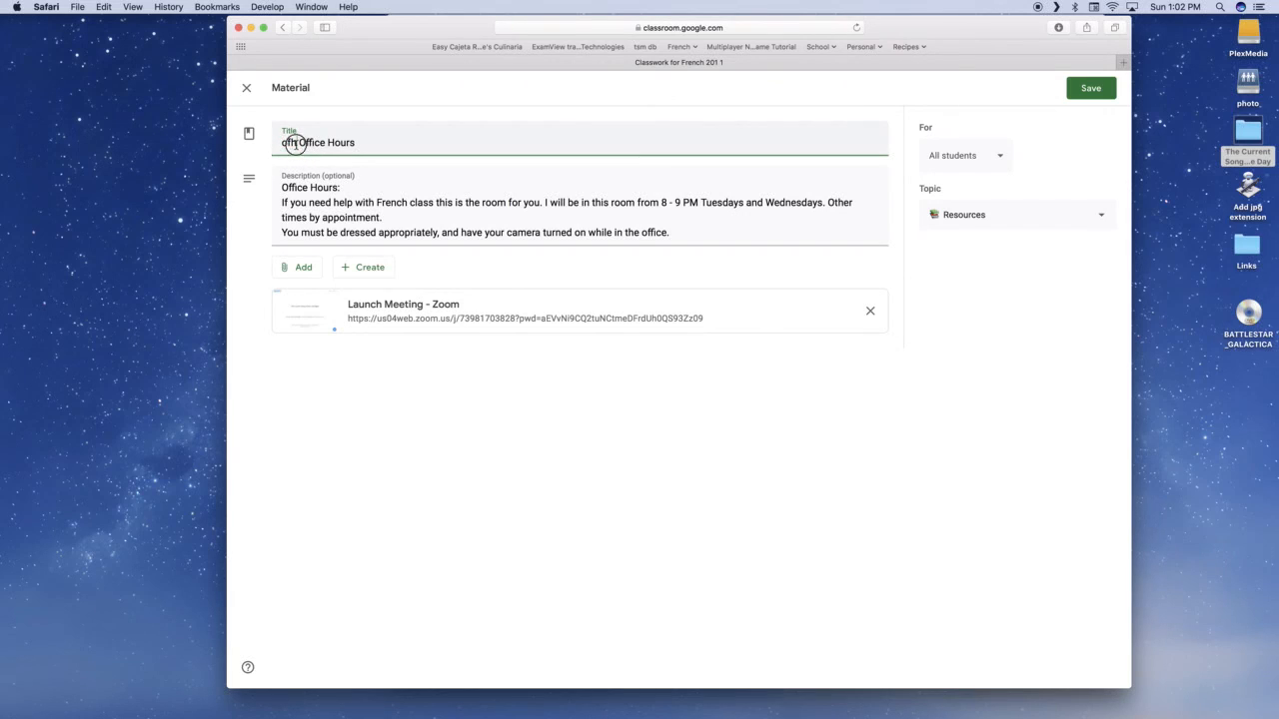
Replace the literal "ofh" in the title with the alarm clock emoji using the shortcut, and save the Office Hours material
left_click_drag(296, 143, 278, 143)
type("ofh")
left_click(287, 157)
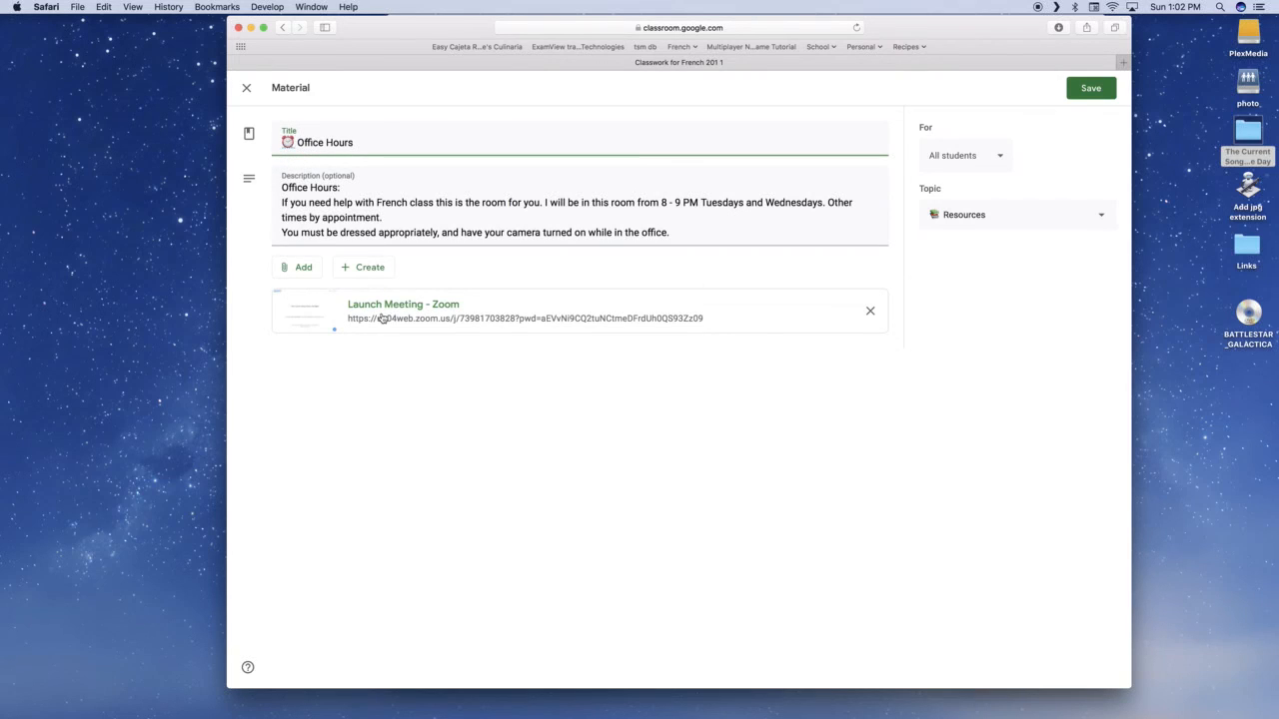
left_click(1098, 90)
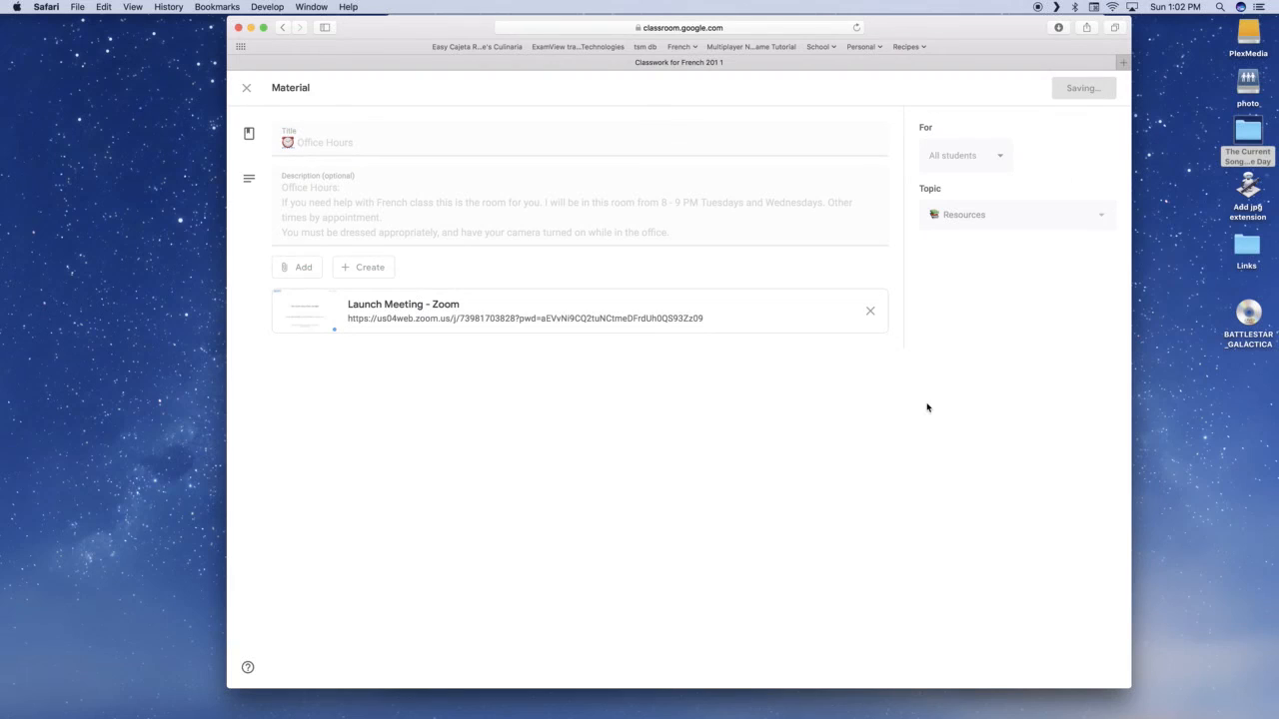